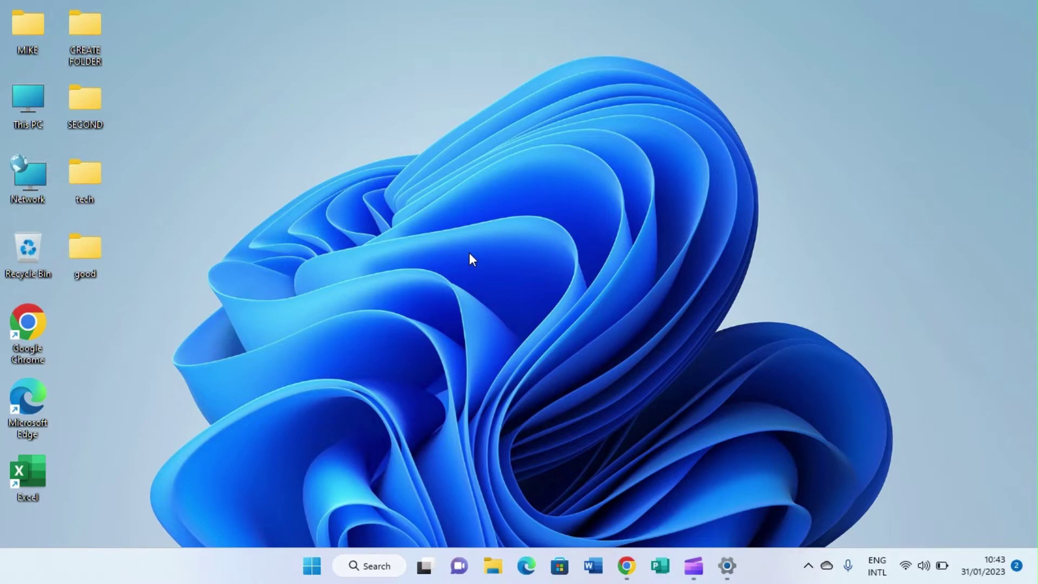
- Open Windows search from the desktop
{"action": "left_click", "coordinate": [493, 230]}
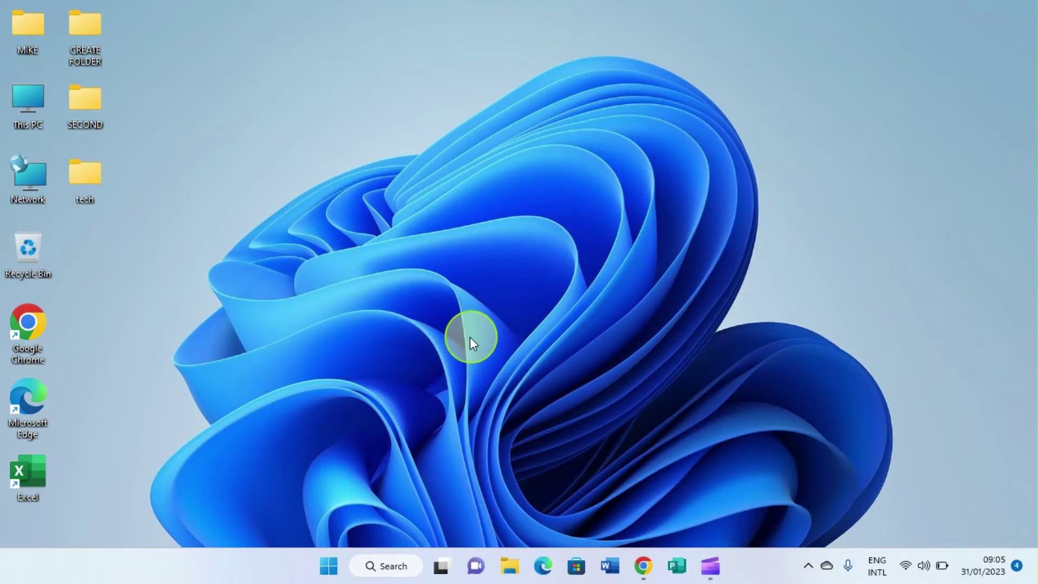
{"action": "left_click", "coordinate": [392, 572]}
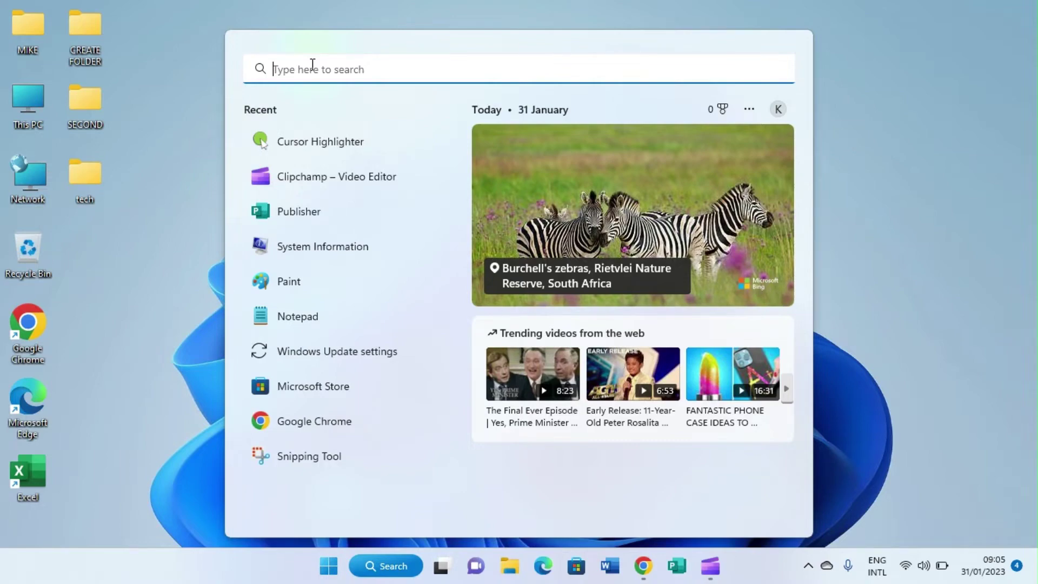
{"action": "type", "text": "ch"}
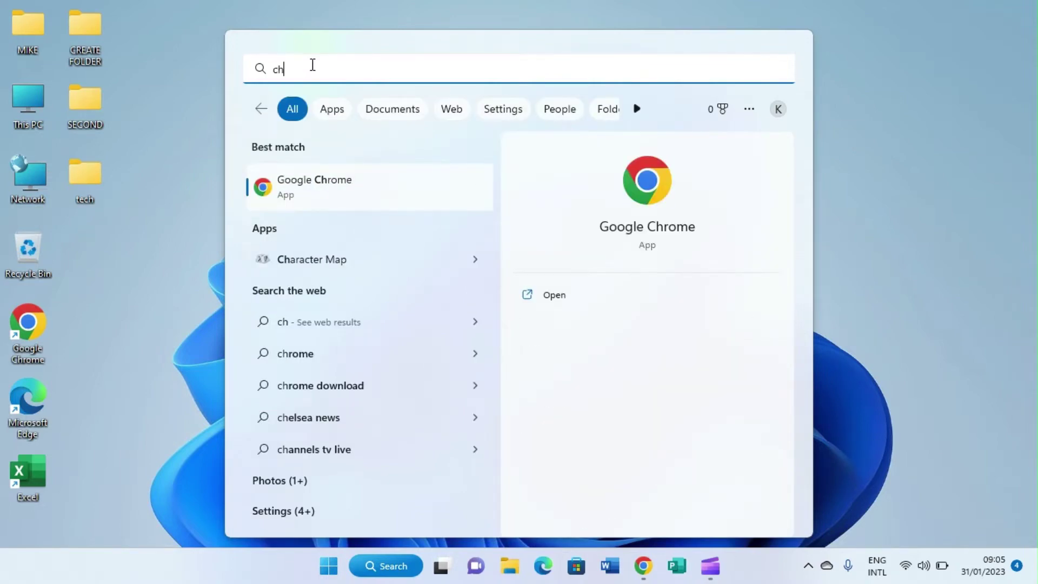
{"action": "type", "text": "a"}
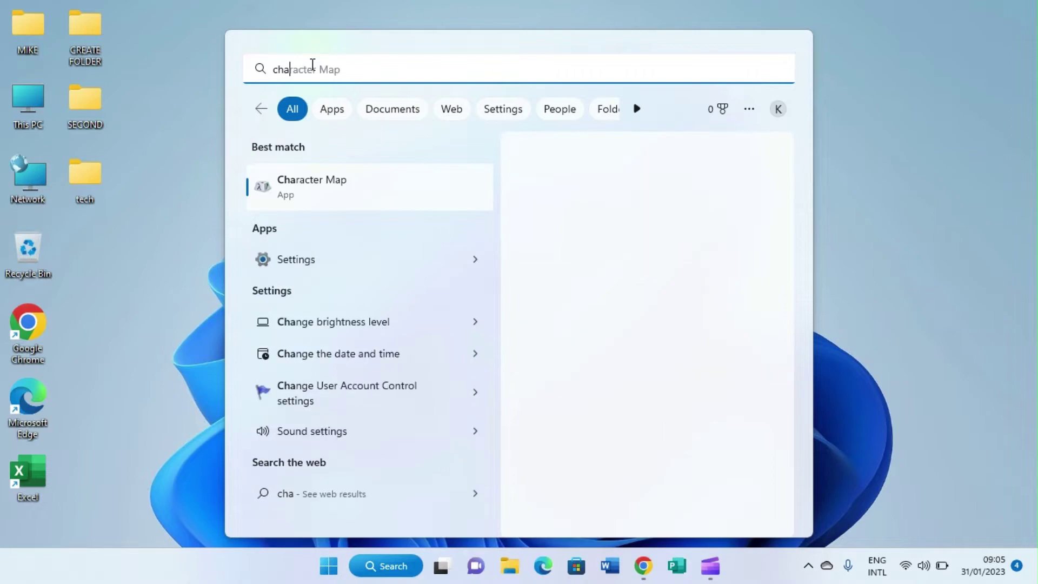
{"action": "type", "text": "nge b"}
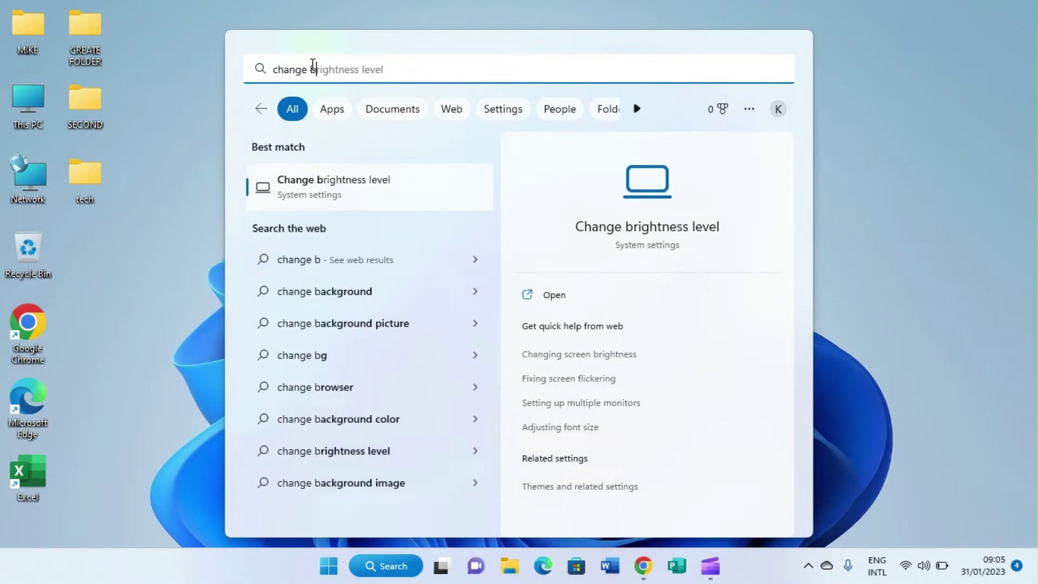
{"action": "type", "text": "ack"}
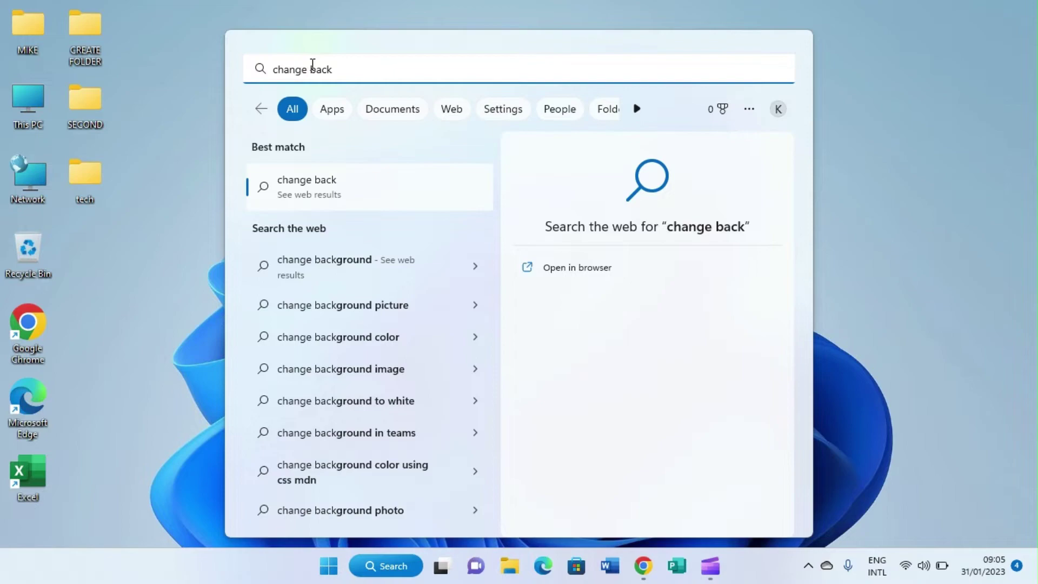
{"action": "key", "text": "BackSpace"}
{"action": "key", "text": "BackSpace"}
{"action": "key", "text": "BackSpace"}
{"action": "key", "text": "BackSpace"}
{"action": "key", "text": "BackSpace"}
{"action": "key", "text": "BackSpace"}
{"action": "key", "text": "BackSpace"}
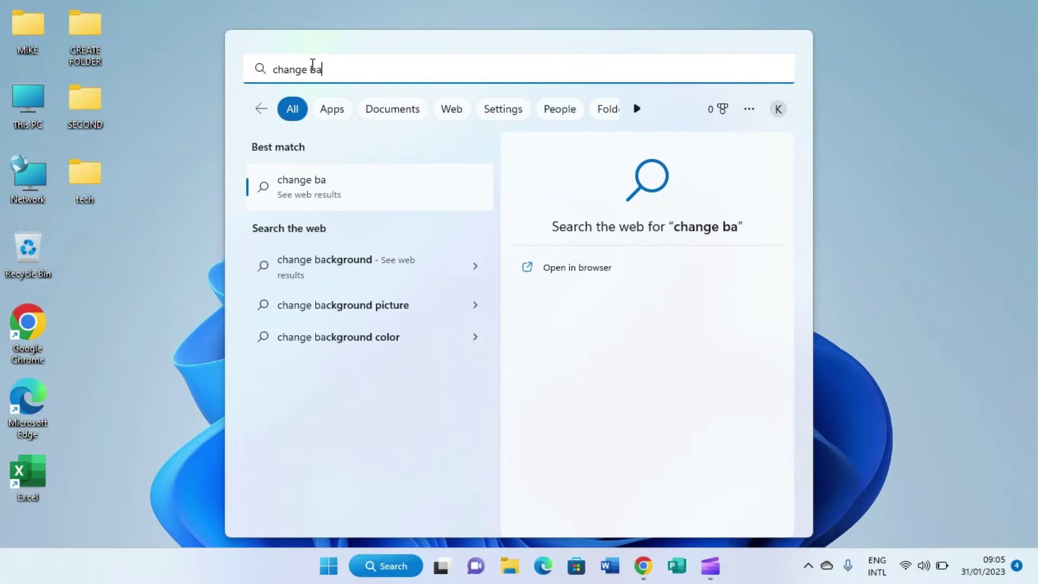
{"action": "key", "text": "BackSpace"}
{"action": "key", "text": "BackSpace"}
{"action": "key", "text": "BackSpace"}
{"action": "key", "text": "BackSpace"}
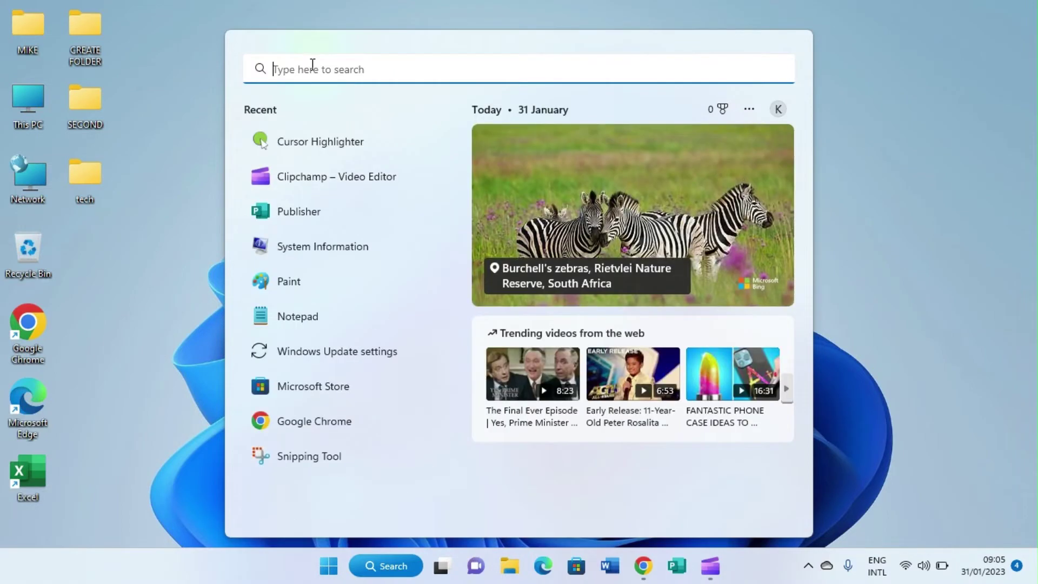
- Search for "back" to open the background image settings, and set the dark purple glowing-arc picture as the desktop background
{"action": "type", "text": "back"}
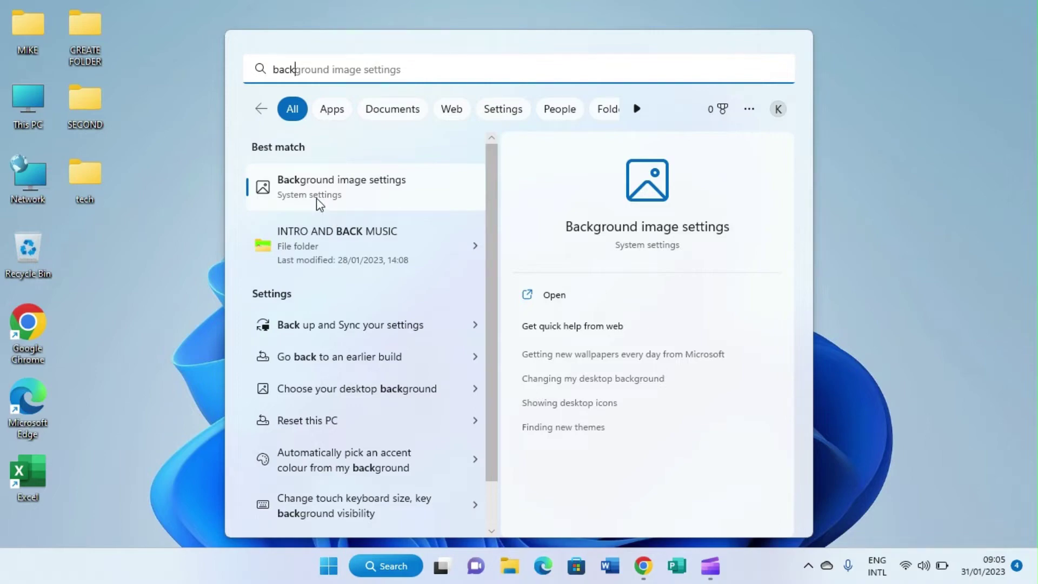
{"action": "left_click", "coordinate": [361, 189]}
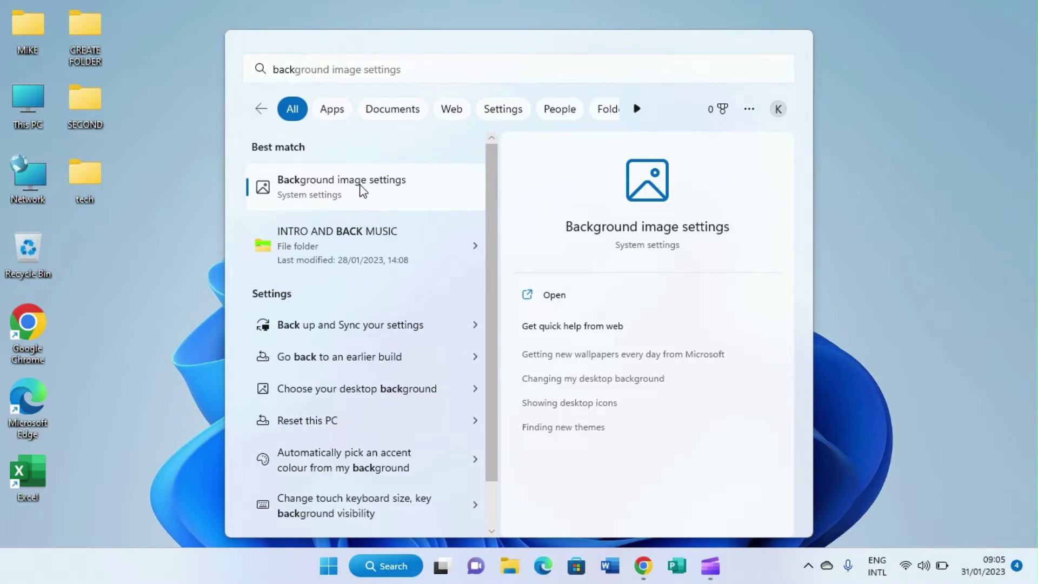
{"action": "left_click", "coordinate": [360, 186]}
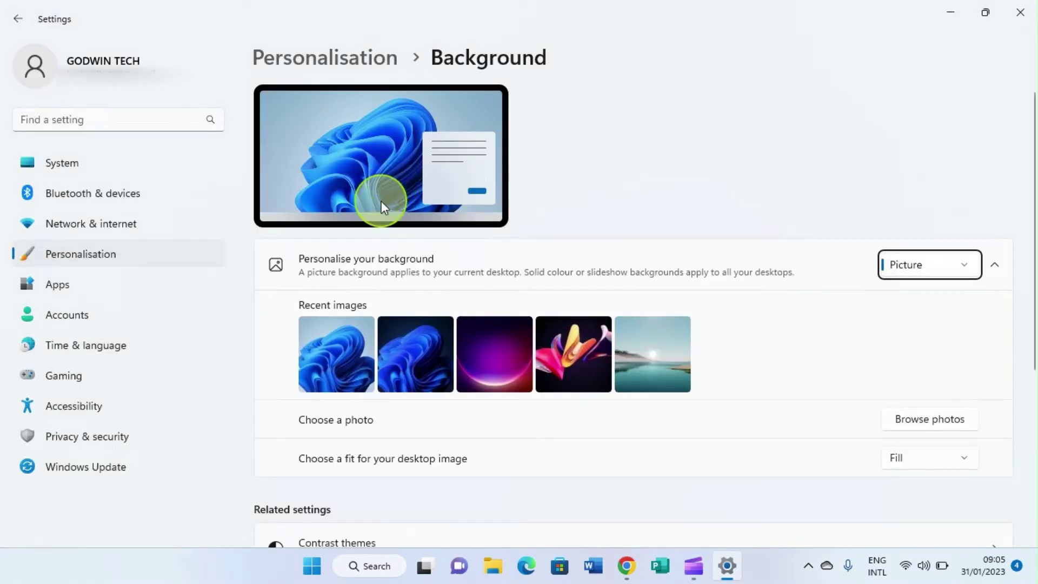
{"action": "left_click", "coordinate": [500, 359]}
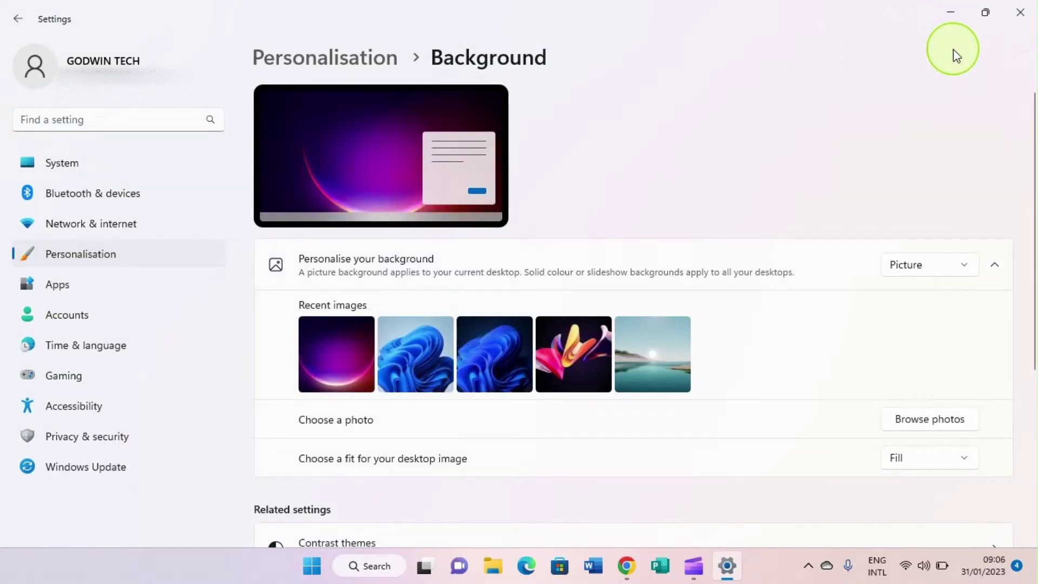
{"action": "left_click", "coordinate": [1032, 7]}
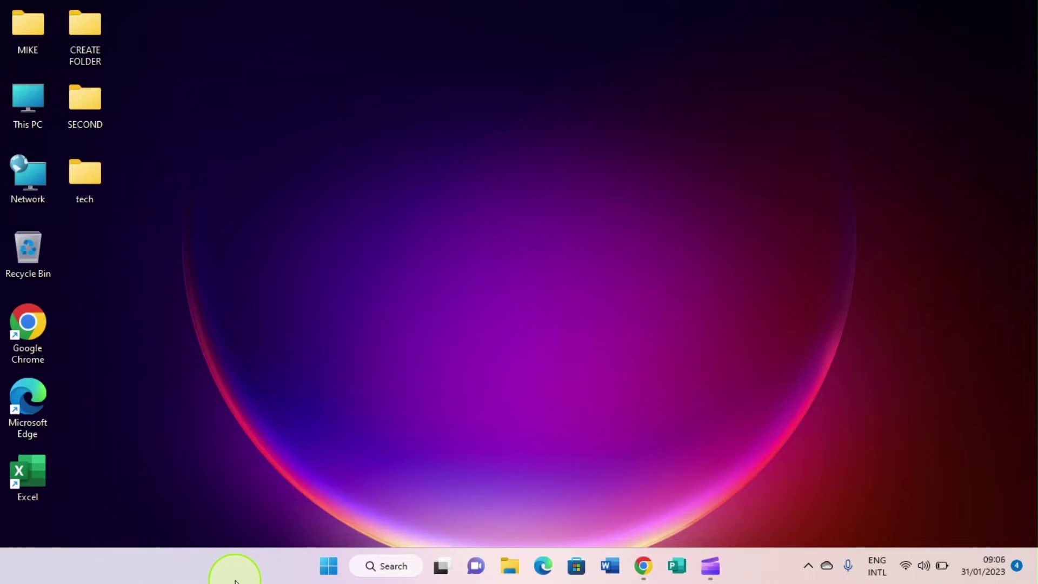
- Search Windows for "excel" and pin the Excel app to the taskbar
{"action": "left_click", "coordinate": [396, 576]}
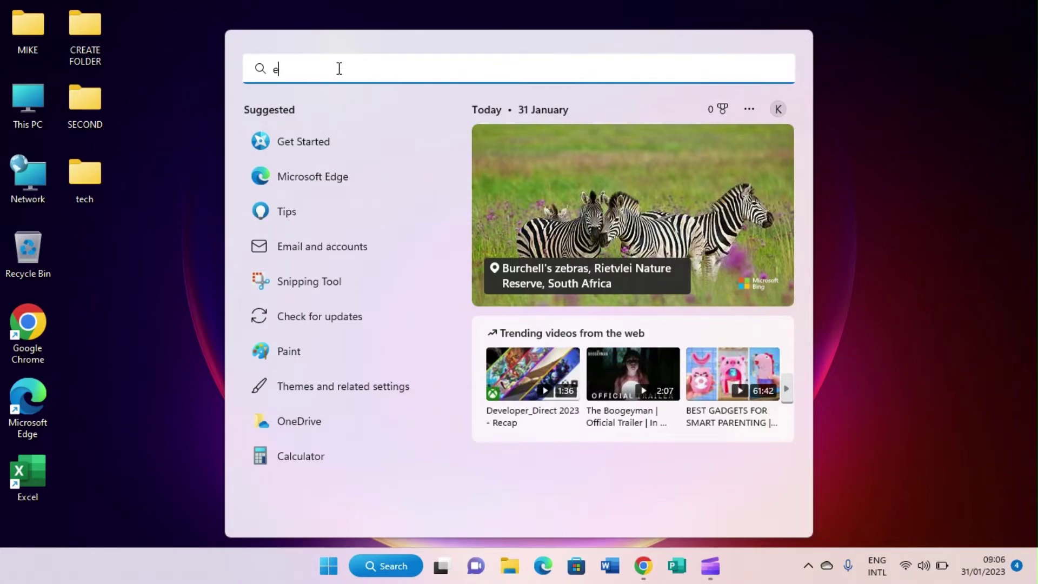
{"action": "type", "text": "excel"}
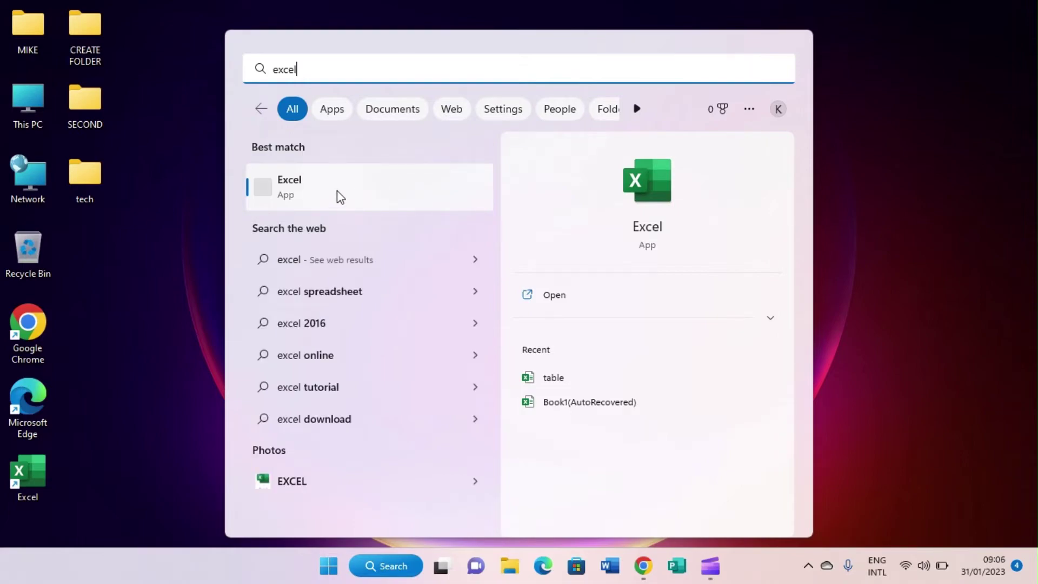
{"action": "left_click", "coordinate": [351, 195]}
{"action": "right_click", "coordinate": [350, 195]}
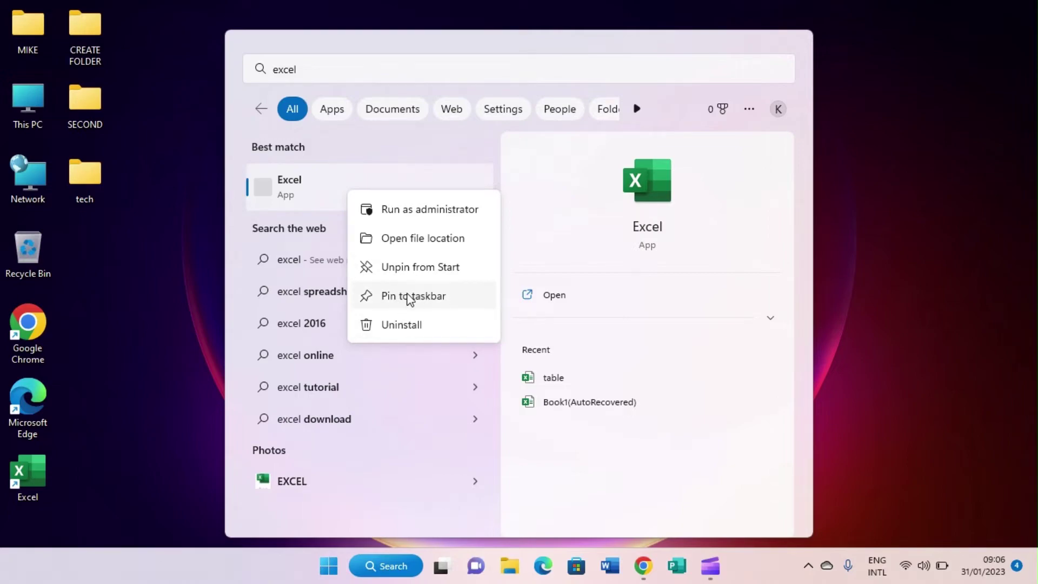
{"action": "left_click", "coordinate": [415, 298]}
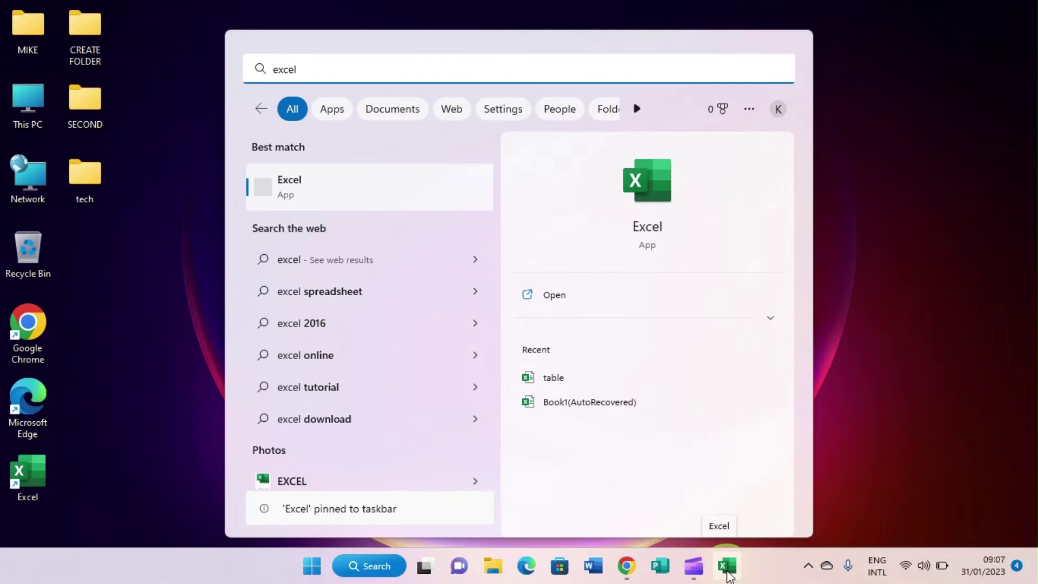
{"action": "left_click", "coordinate": [923, 429]}
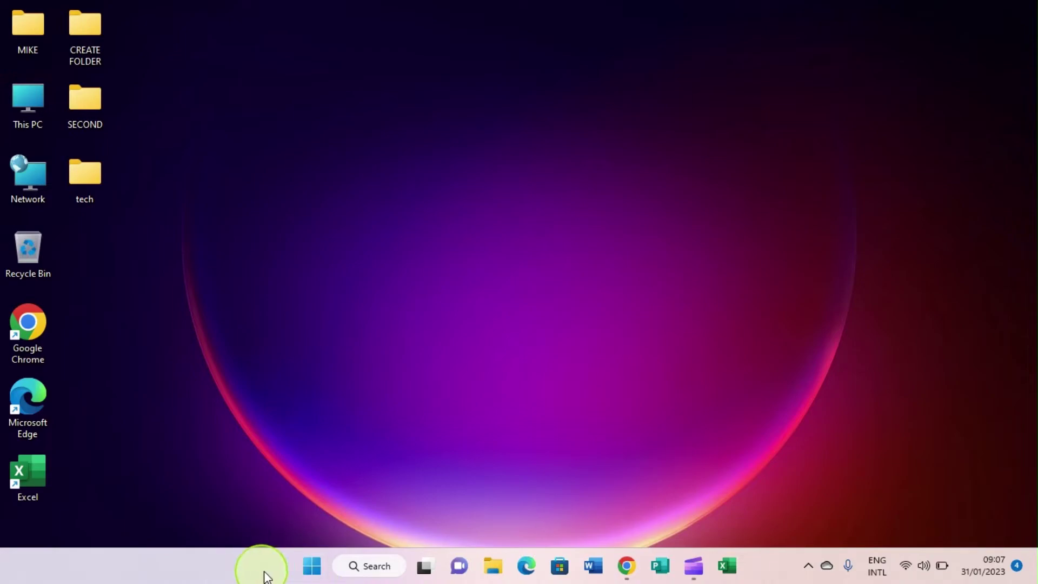
- Open the taskbar settings, expand Taskbar behaviours and set the taskbar alignment to Left
{"action": "right_click", "coordinate": [248, 569]}
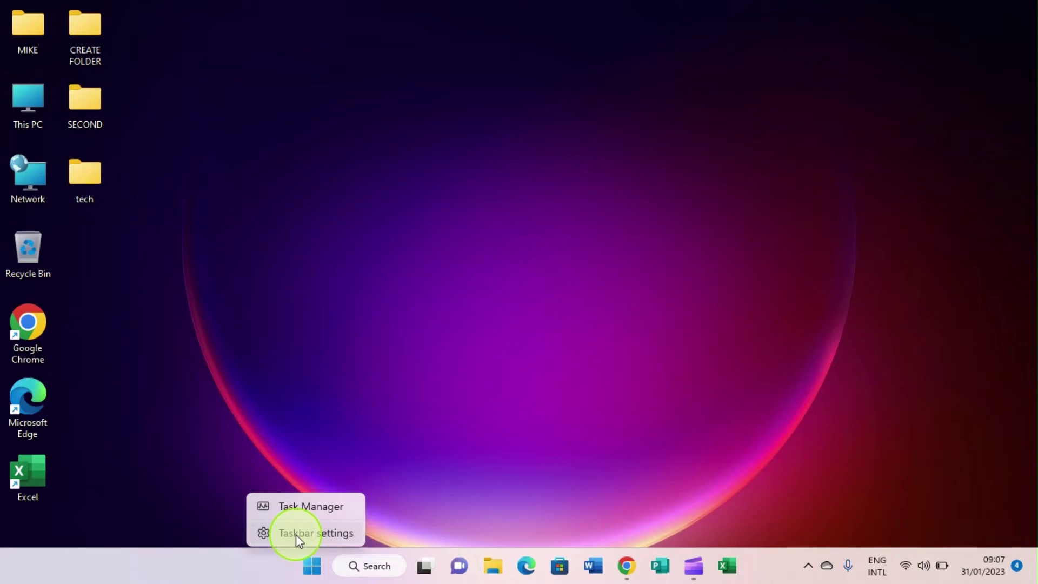
{"action": "left_click", "coordinate": [281, 532]}
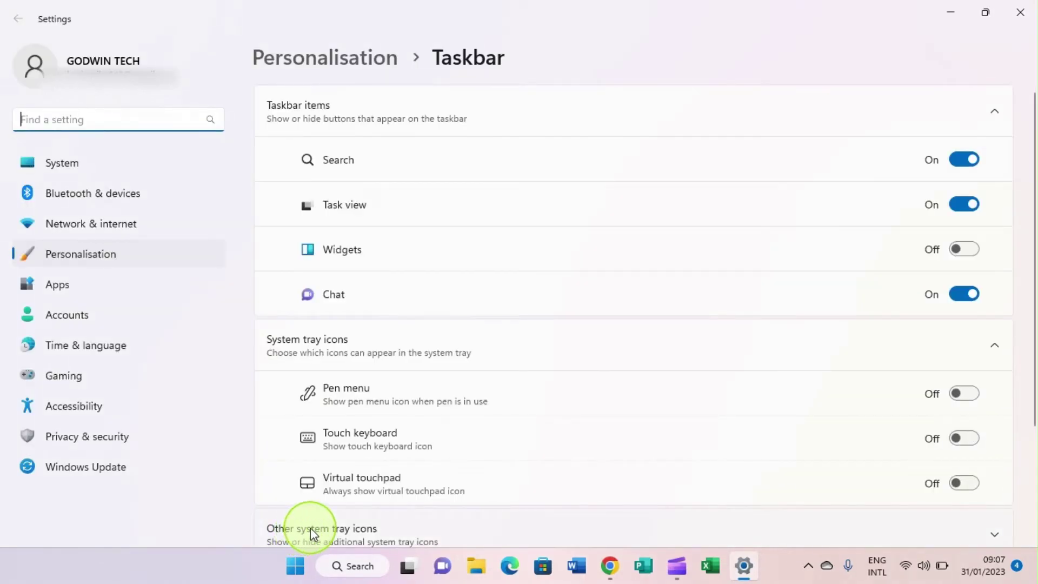
{"action": "scroll", "coordinate": [391, 442], "scroll_direction": "down", "scroll_amount": 3}
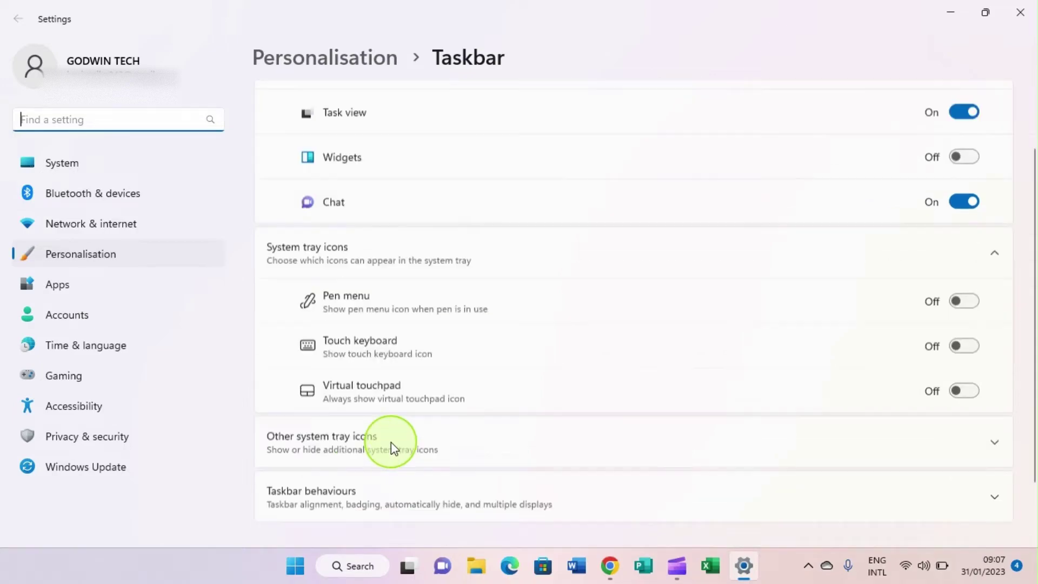
{"action": "scroll", "coordinate": [391, 442], "scroll_direction": "up", "scroll_amount": 3}
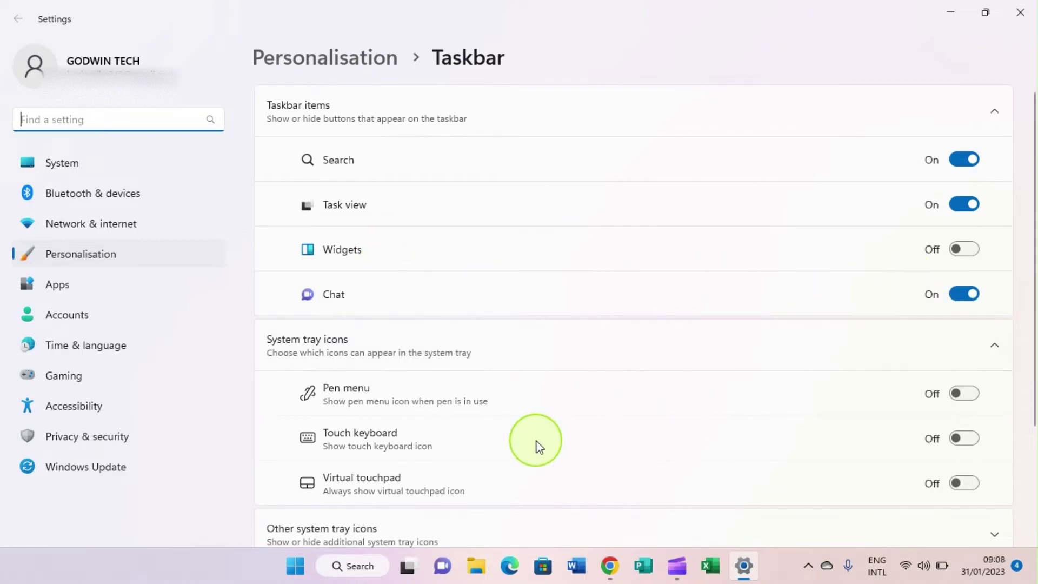
{"action": "scroll", "coordinate": [539, 447], "scroll_direction": "down", "scroll_amount": 3}
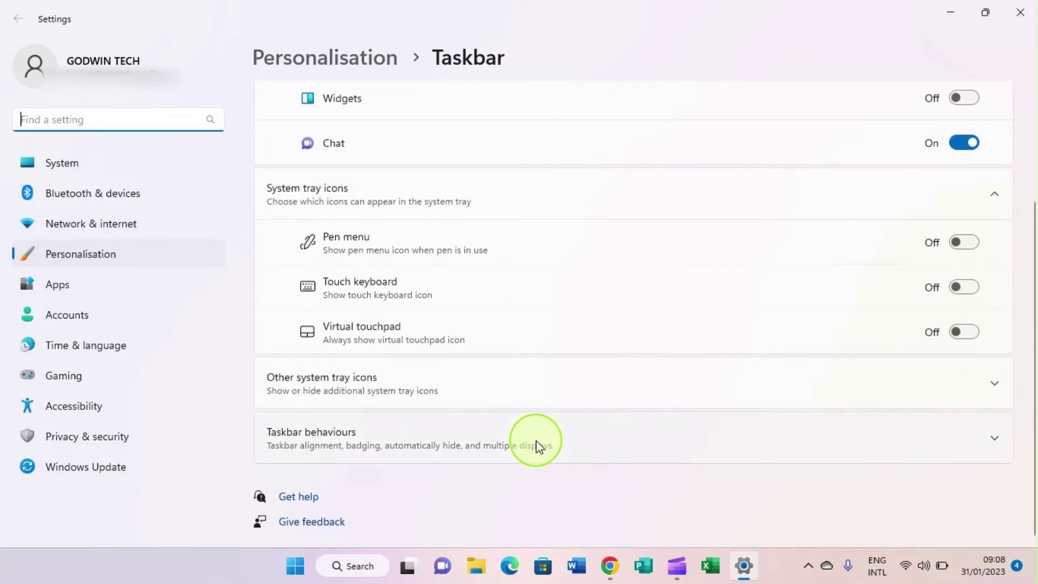
{"action": "left_click", "coordinate": [991, 438]}
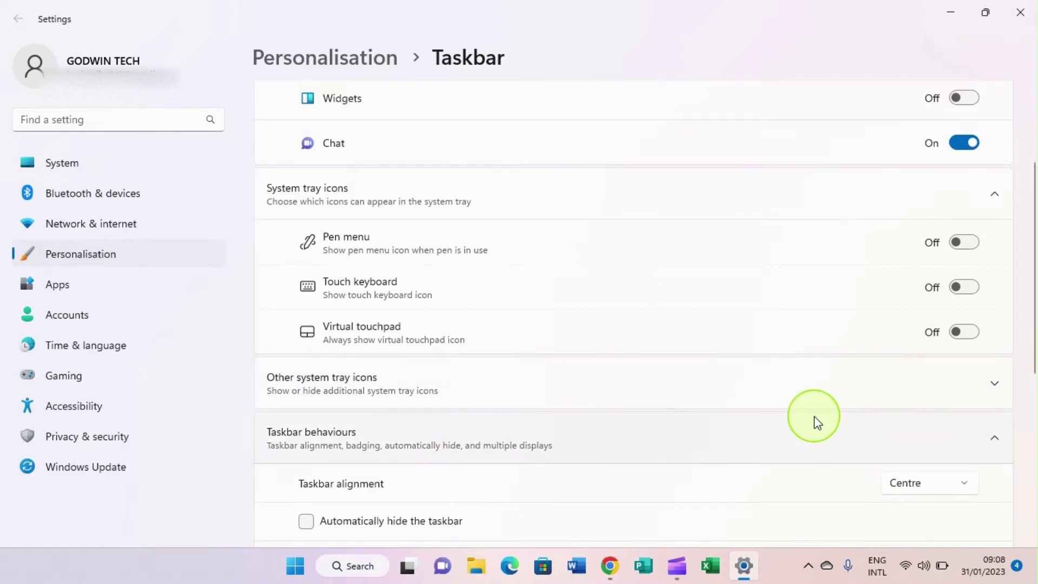
{"action": "left_click", "coordinate": [964, 475]}
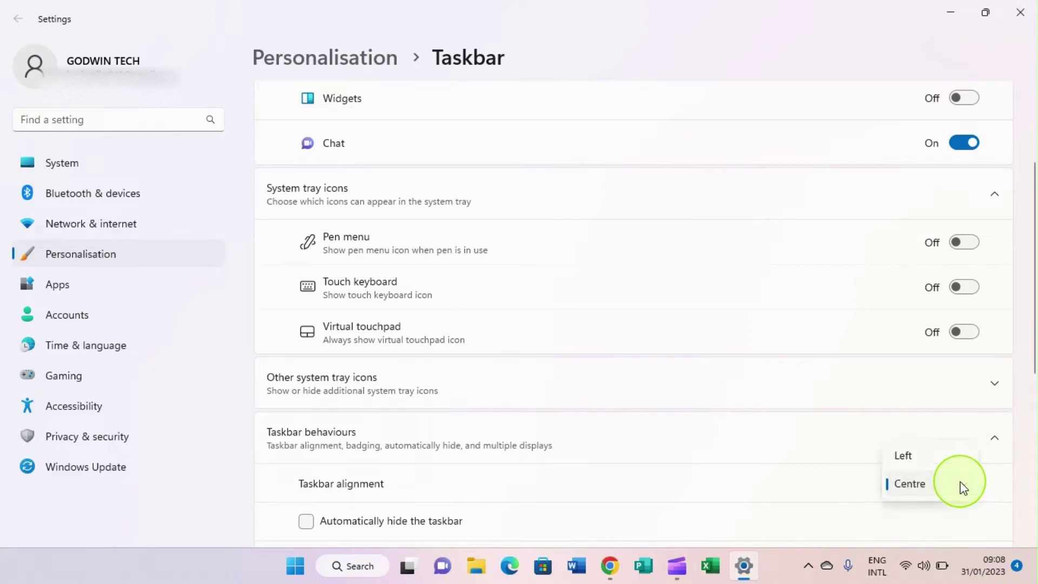
{"action": "left_click", "coordinate": [905, 455]}
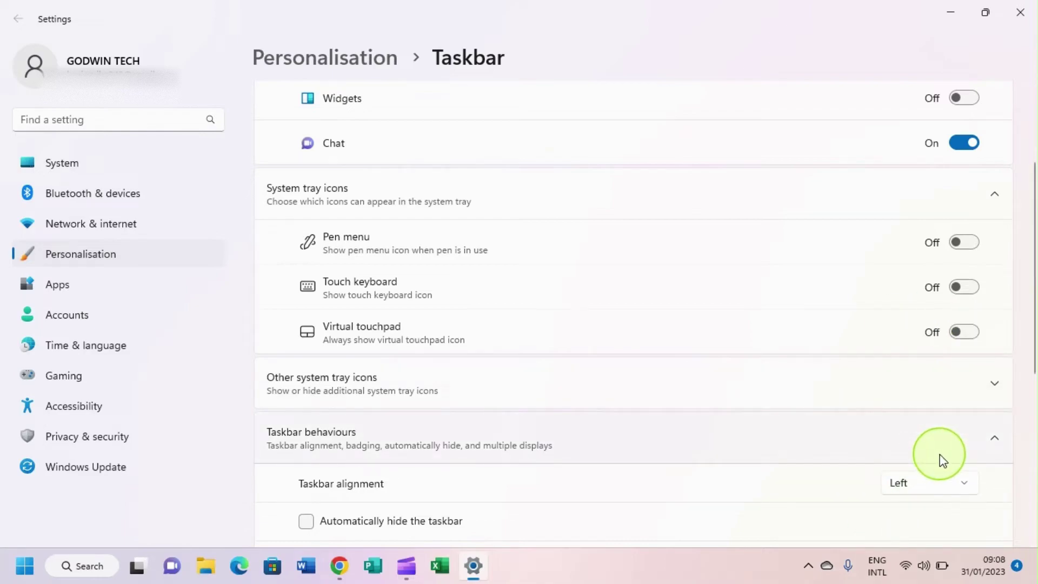
- Set the taskbar alignment back to Centre and minimise the Settings window
{"action": "left_click", "coordinate": [968, 485]}
{"action": "left_click", "coordinate": [910, 516]}
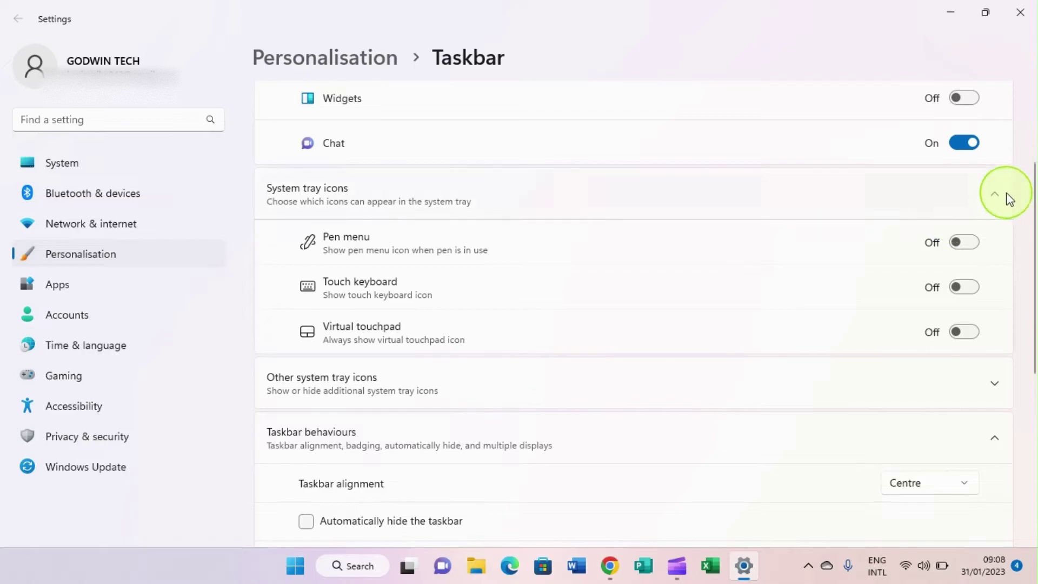
{"action": "left_click", "coordinate": [950, 10]}
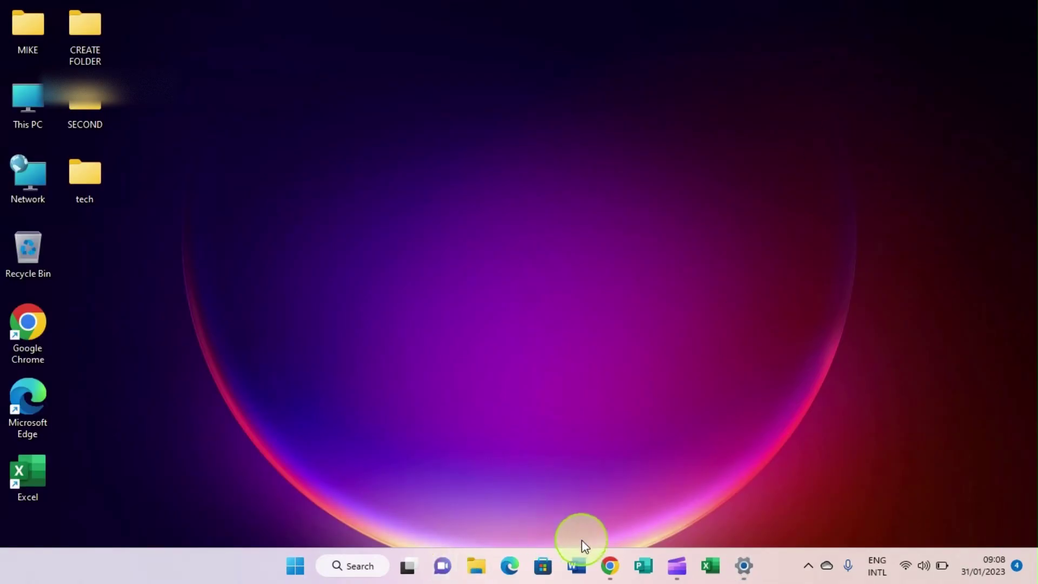
- Switch to Google Chrome and look through the YouTube Studio channel dashboard and its navigation menu
{"action": "left_click", "coordinate": [609, 578]}
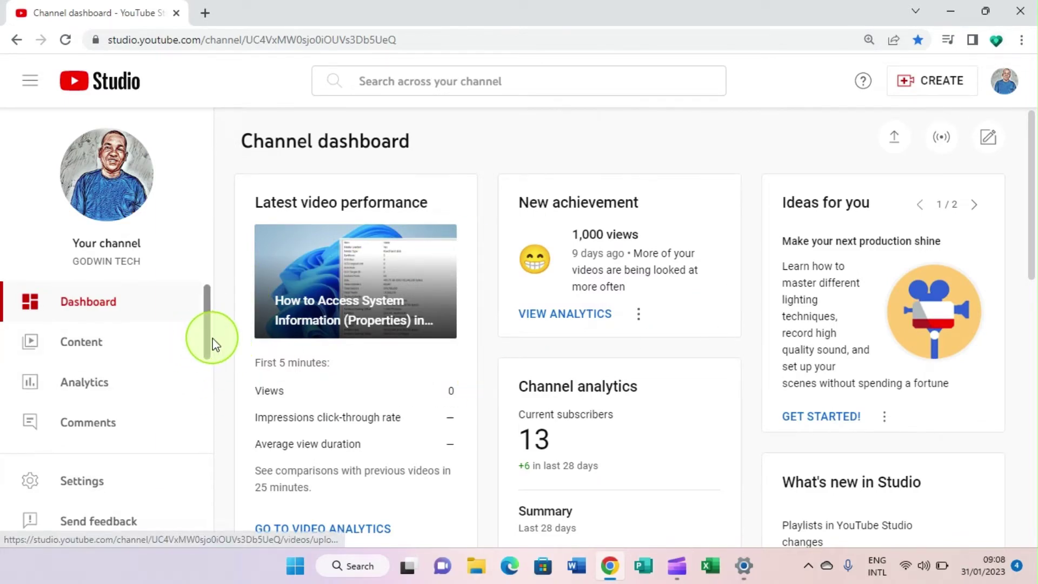
{"action": "scroll", "coordinate": [207, 341], "scroll_direction": "down", "scroll_amount": 4}
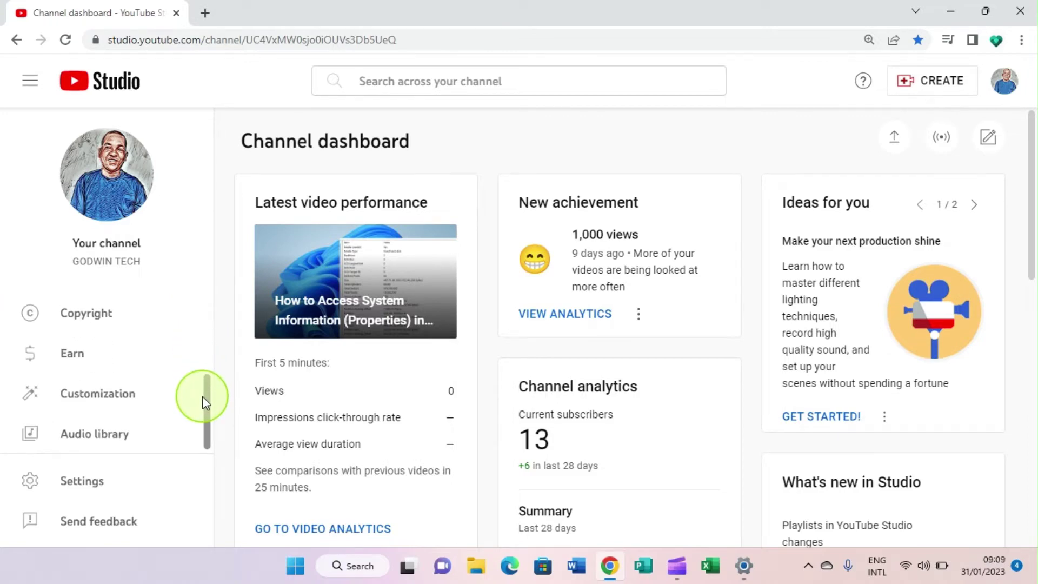
{"action": "scroll", "coordinate": [204, 397], "scroll_direction": "up", "scroll_amount": 5}
{"action": "scroll", "coordinate": [208, 394], "scroll_direction": "down", "scroll_amount": 5}
{"action": "scroll", "coordinate": [210, 392], "scroll_direction": "up", "scroll_amount": 2}
{"action": "scroll", "coordinate": [209, 390], "scroll_direction": "up", "scroll_amount": 3}
{"action": "scroll", "coordinate": [210, 391], "scroll_direction": "down", "scroll_amount": 5}
{"action": "scroll", "coordinate": [209, 389], "scroll_direction": "up", "scroll_amount": 5}
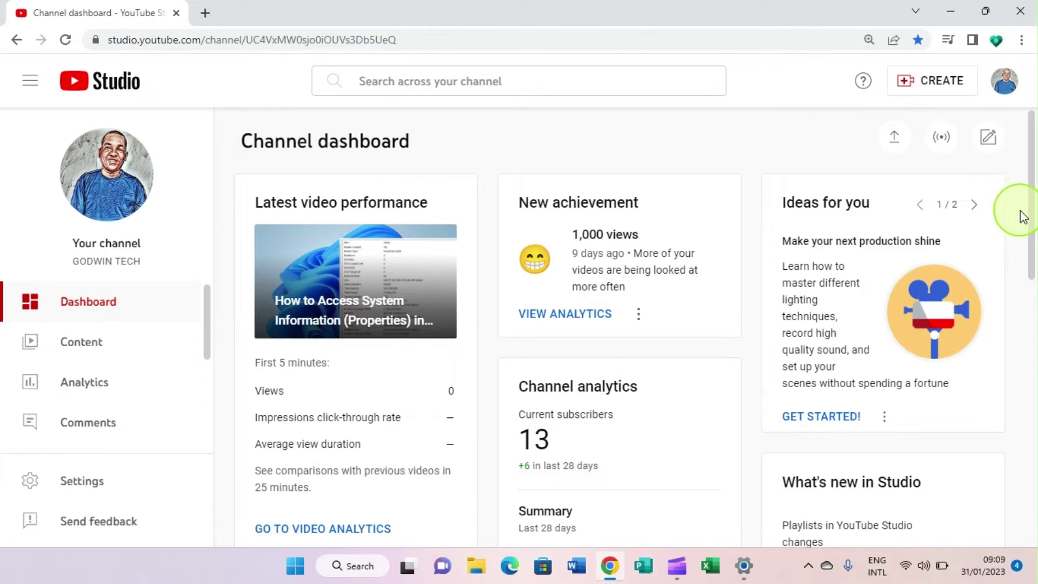
{"action": "scroll", "coordinate": [1034, 222], "scroll_direction": "down", "scroll_amount": 2}
{"action": "scroll", "coordinate": [1034, 219], "scroll_direction": "down", "scroll_amount": 10}
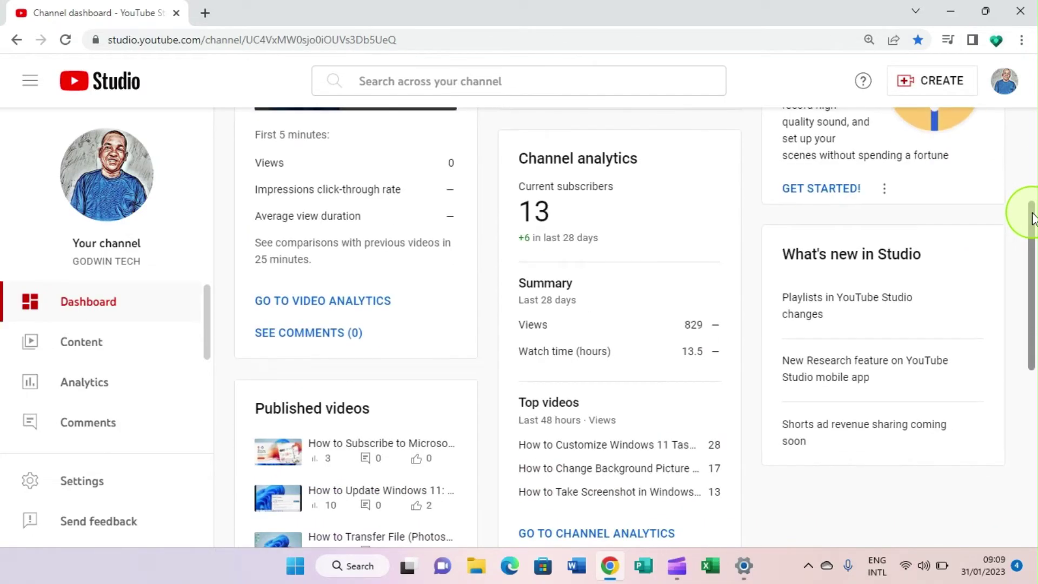
{"action": "scroll", "coordinate": [1034, 219], "scroll_direction": "up", "scroll_amount": 10}
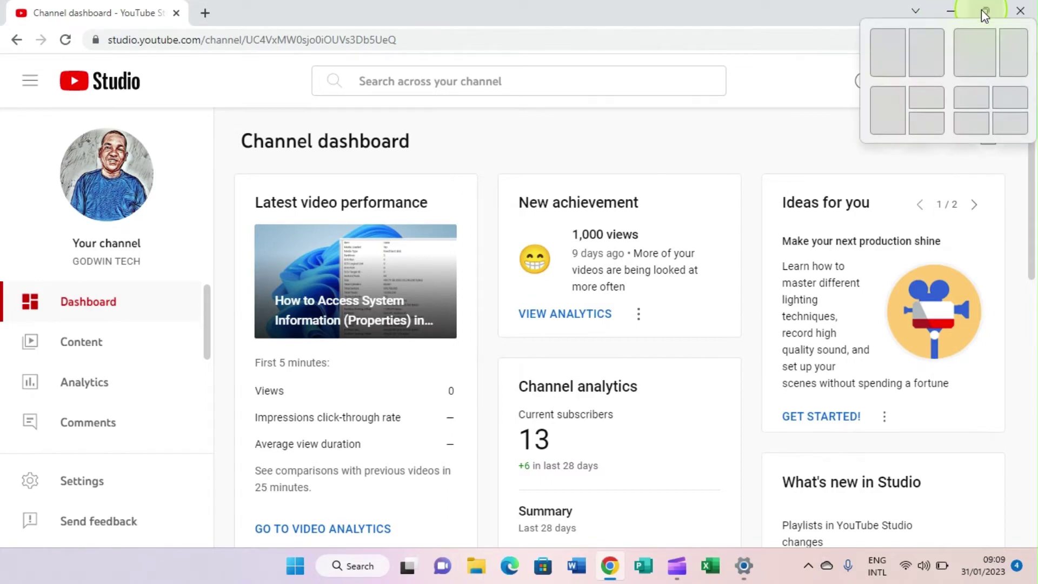
- Snap the Chrome window to the left half of the screen with the two-column layout, dismiss the window suggestions and maximise Chrome again
{"action": "mouse_move", "coordinate": [987, 15]}
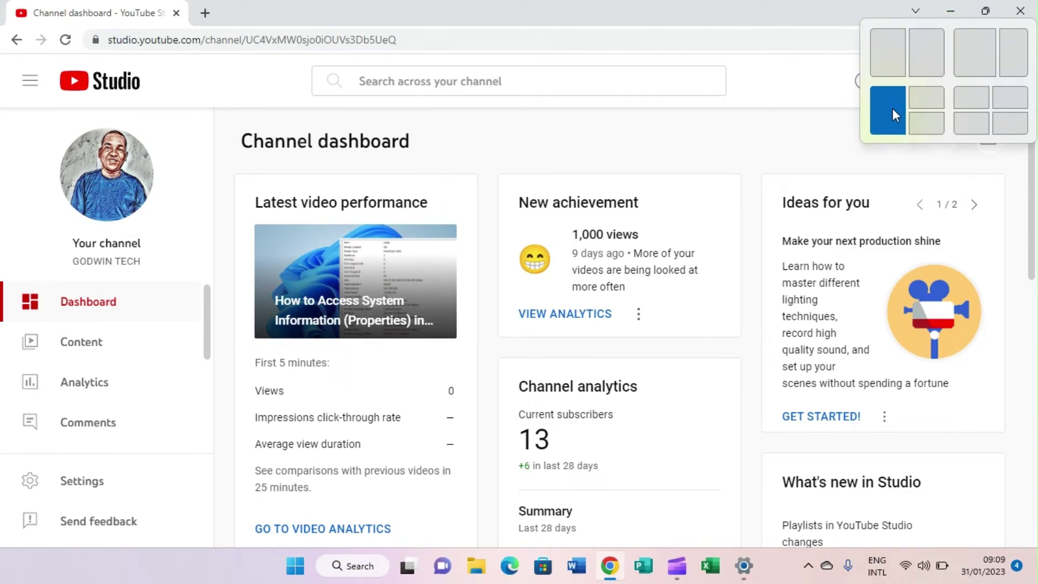
{"action": "left_click", "coordinate": [893, 70]}
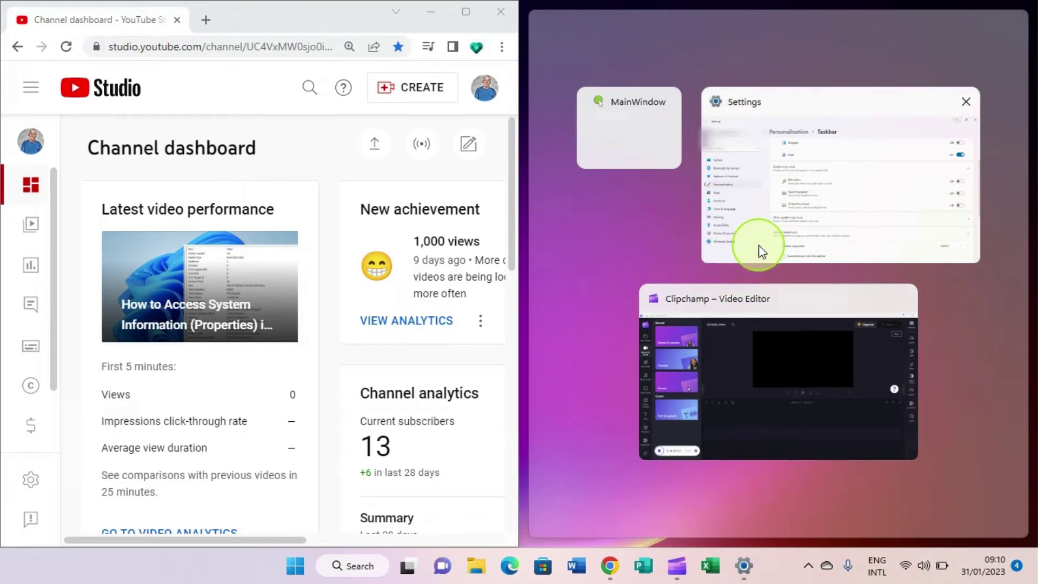
{"action": "left_click", "coordinate": [469, 29]}
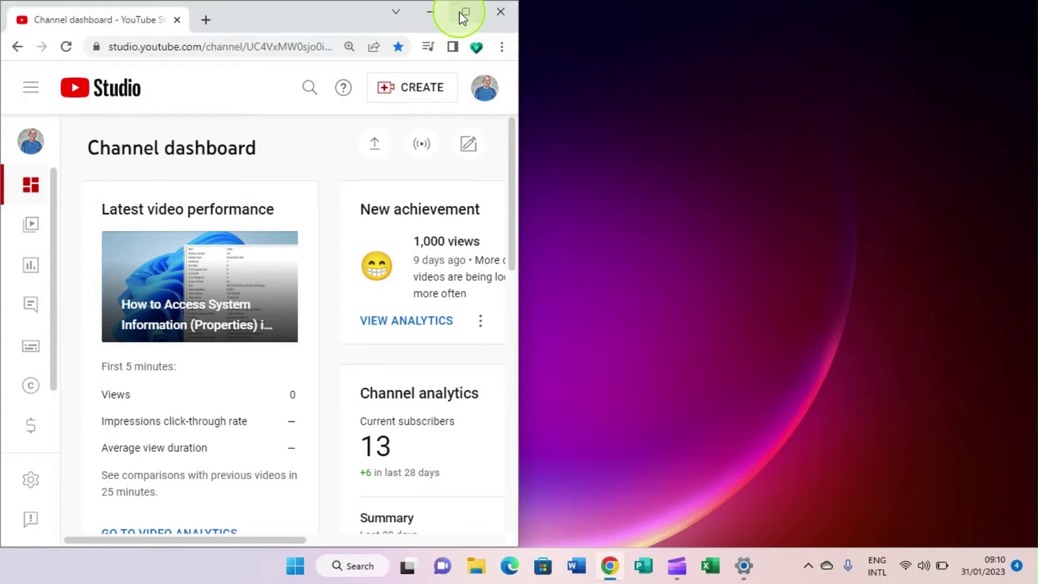
{"action": "left_click", "coordinate": [464, 15]}
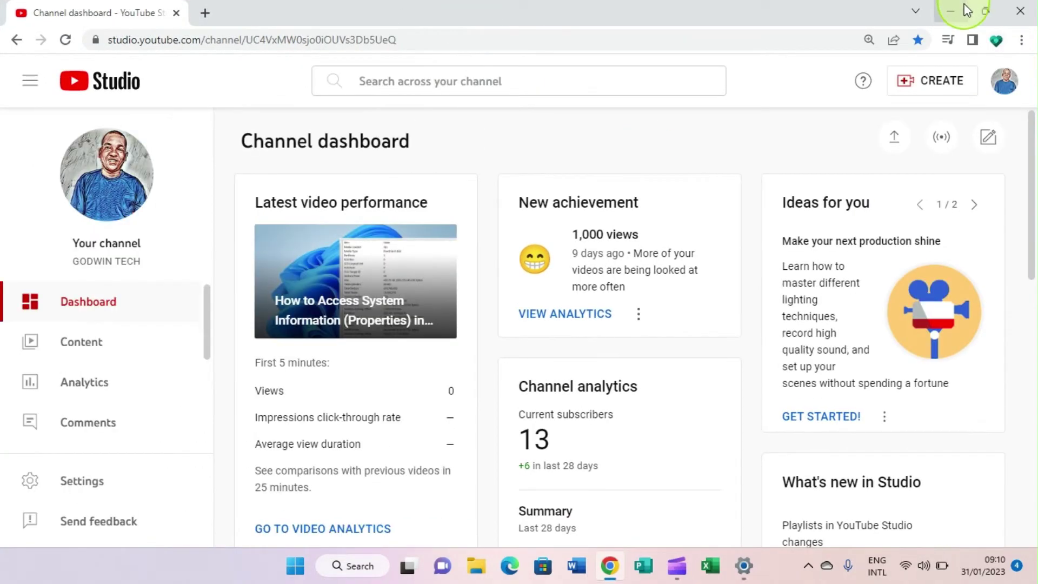
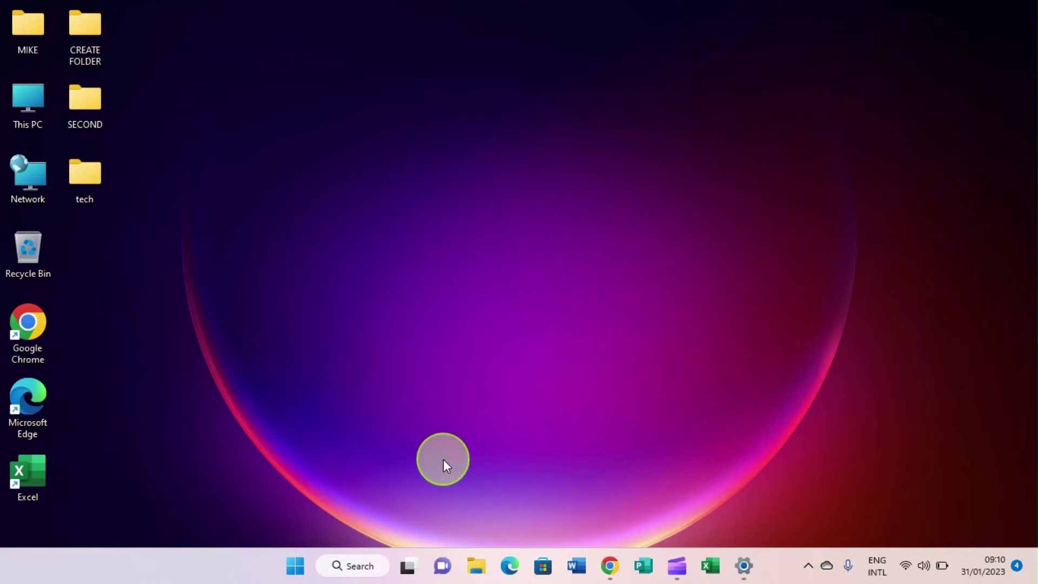
- Switch to File Explorer, show its Home page and open the Desktop folder
{"action": "left_click", "coordinate": [479, 571]}
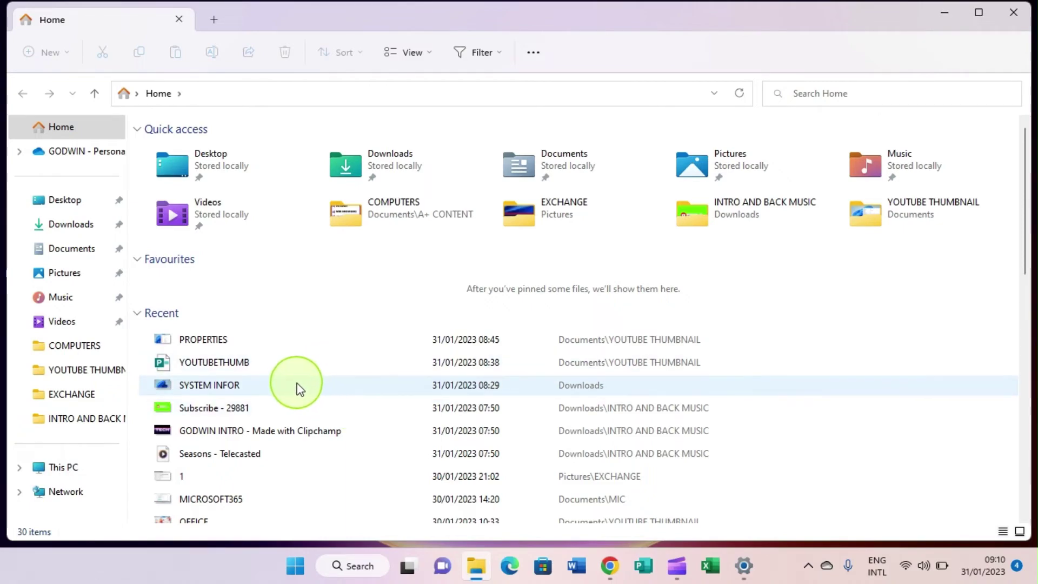
{"action": "left_click", "coordinate": [57, 127]}
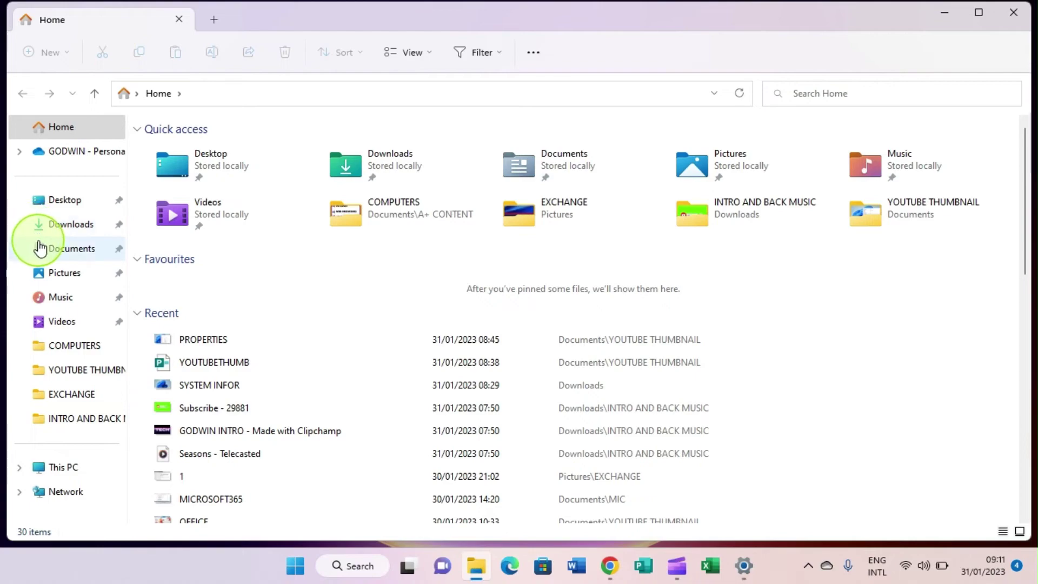
{"action": "left_click", "coordinate": [61, 204]}
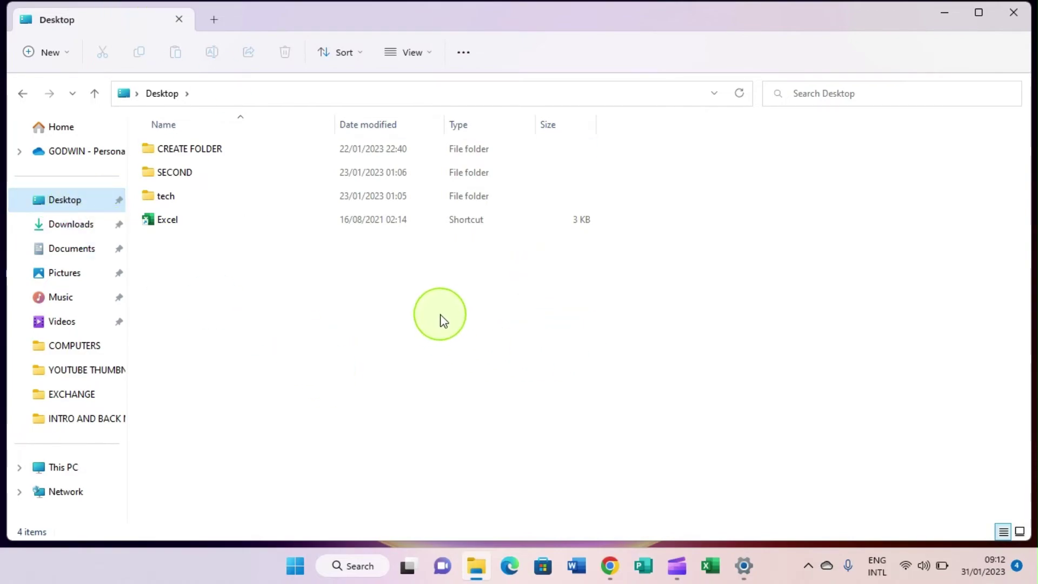
- Create a new folder named "good" in the Desktop folder
{"action": "left_click", "coordinate": [50, 54]}
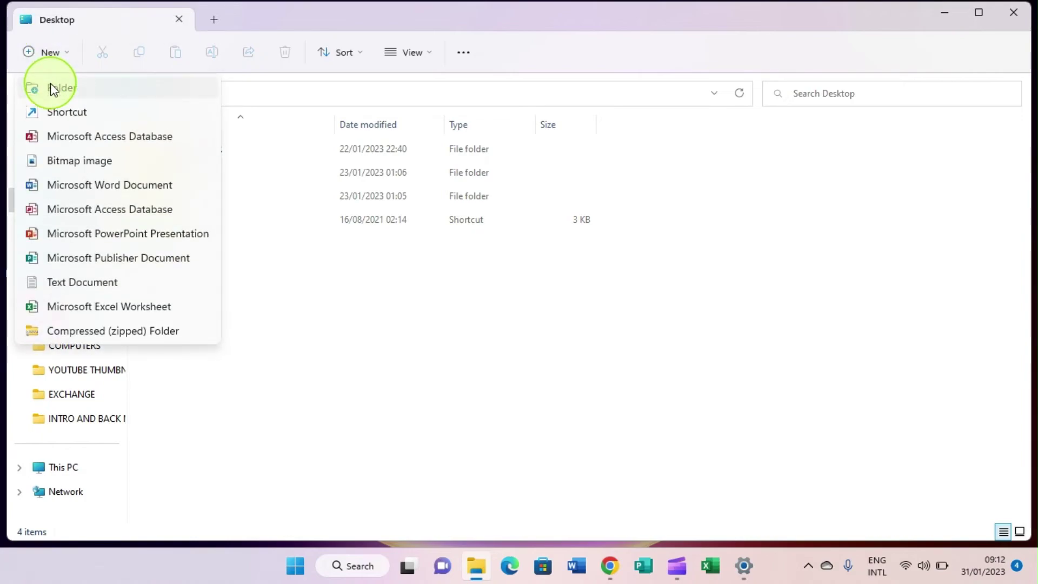
{"action": "left_click", "coordinate": [53, 89]}
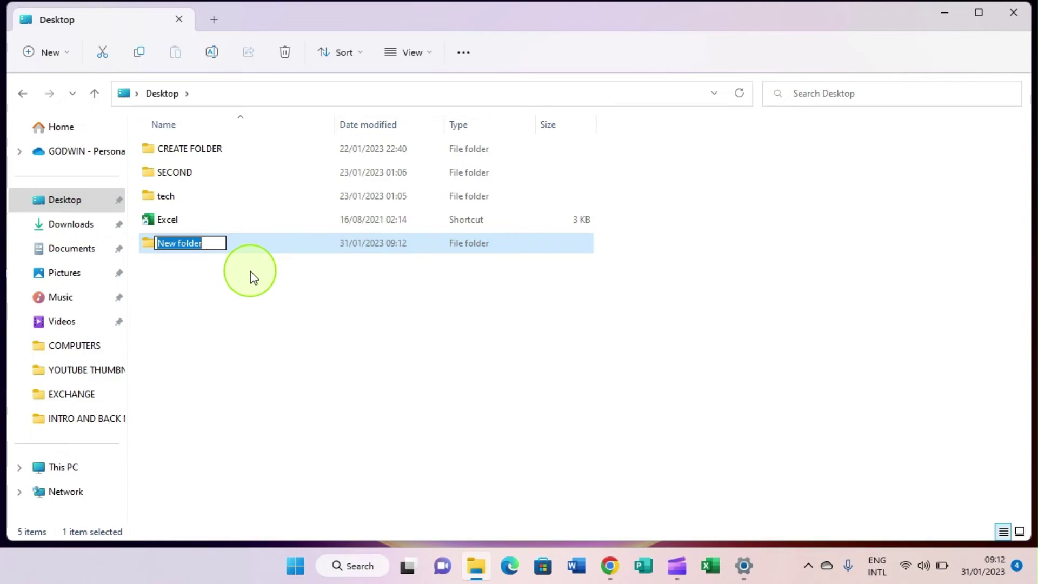
{"action": "type", "text": "g"}
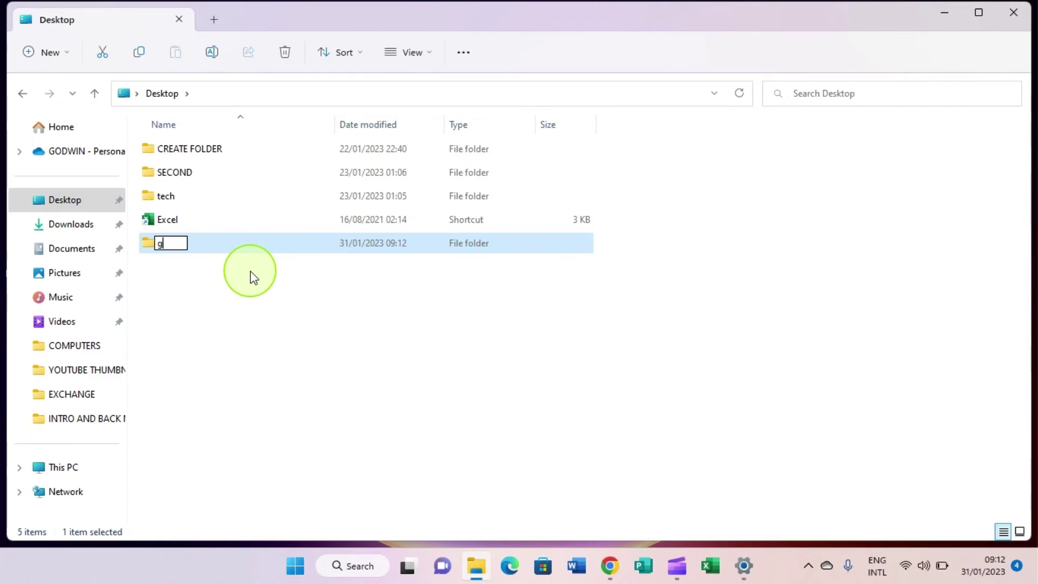
{"action": "type", "text": "ood"}
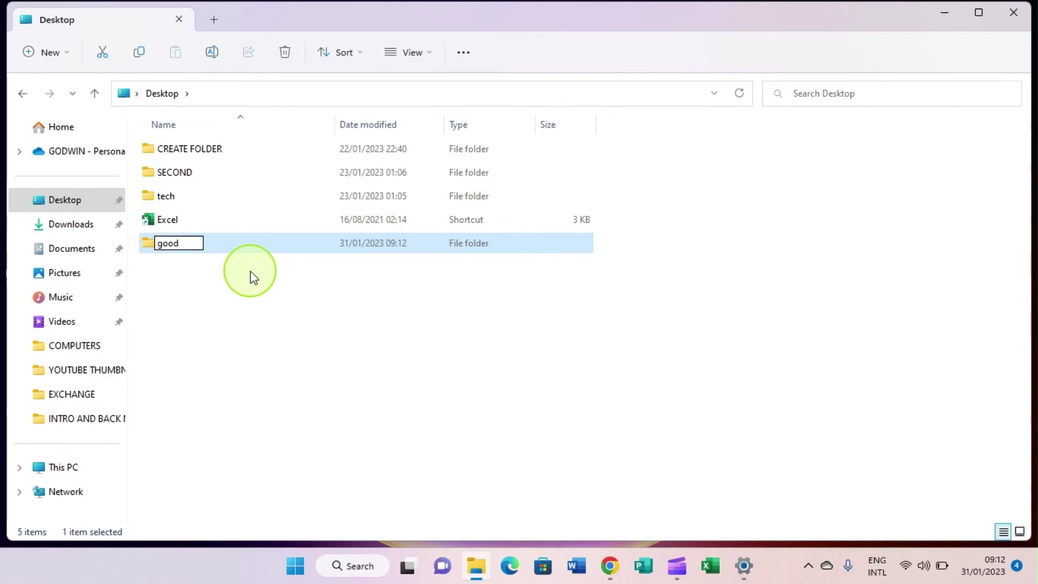
{"action": "key", "text": "Return"}
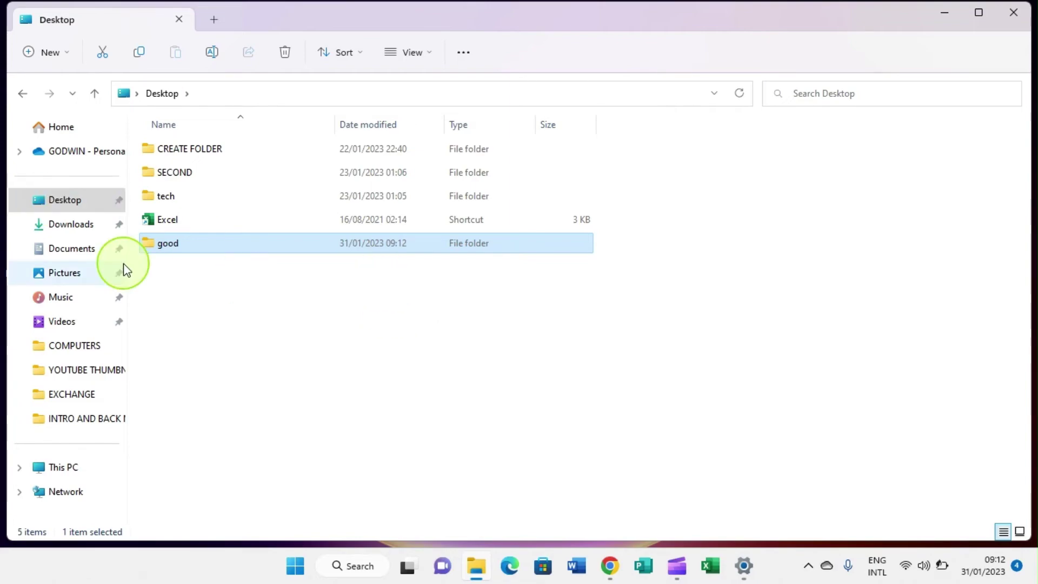
- Look at the contents of the Pictures folder and open the Documents folder
{"action": "left_click", "coordinate": [72, 254]}
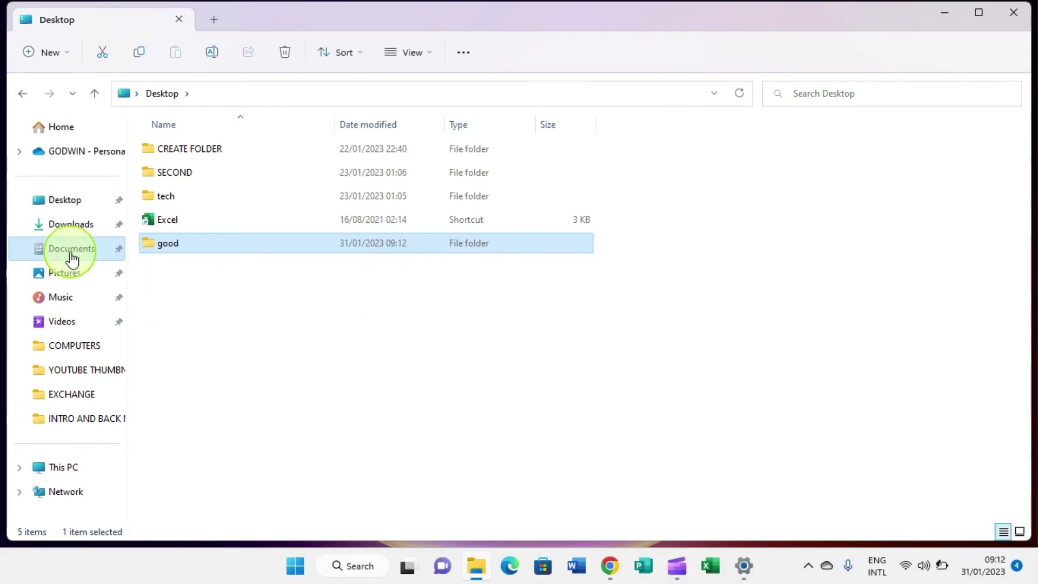
{"action": "left_click", "coordinate": [84, 276]}
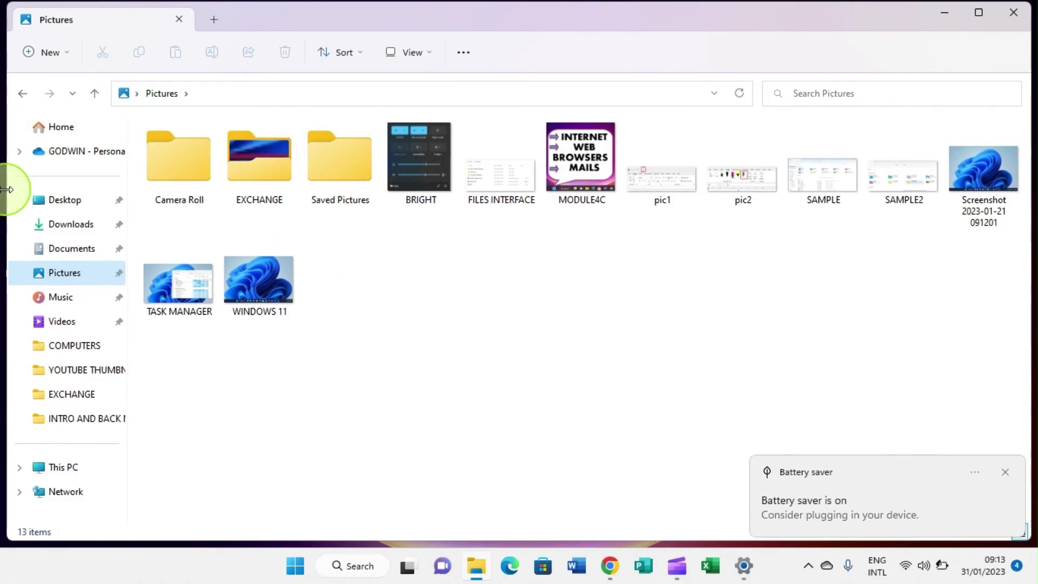
{"action": "left_click", "coordinate": [58, 249]}
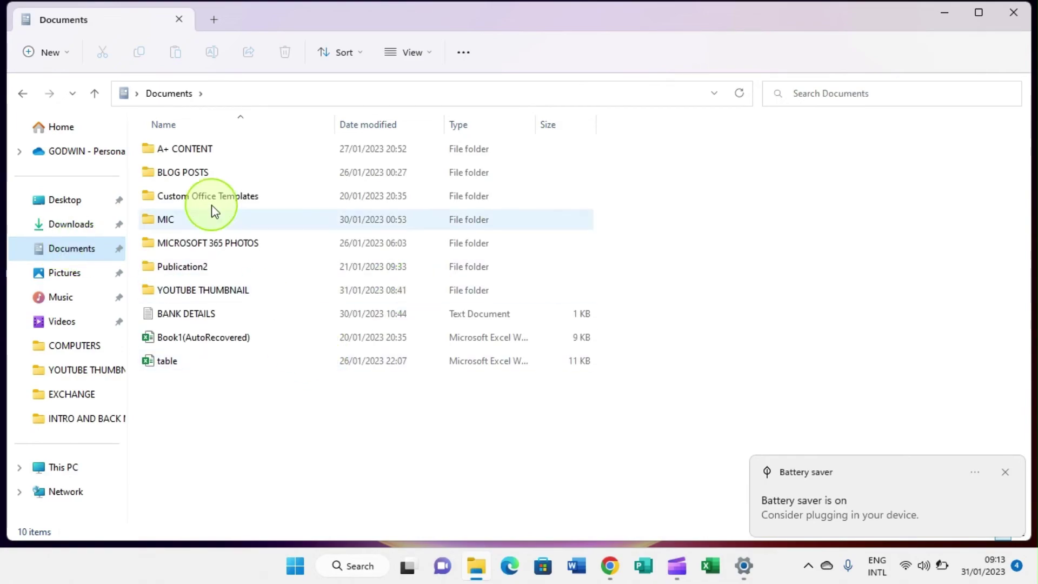
- Pin the BLOG POSTS folder to Quick access and close File Explorer
{"action": "mouse_move", "coordinate": [231, 185]}
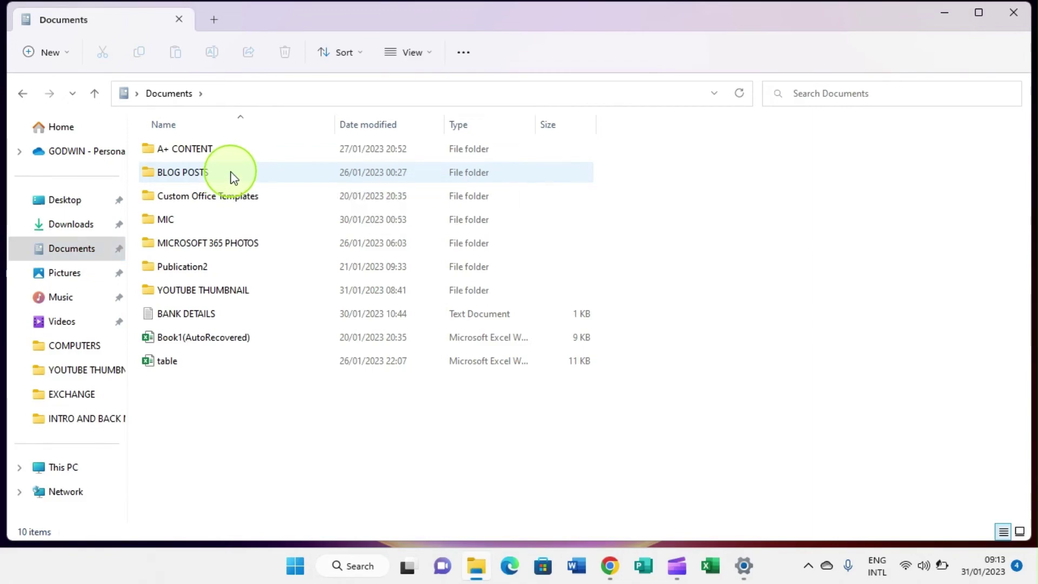
{"action": "right_click", "coordinate": [234, 177]}
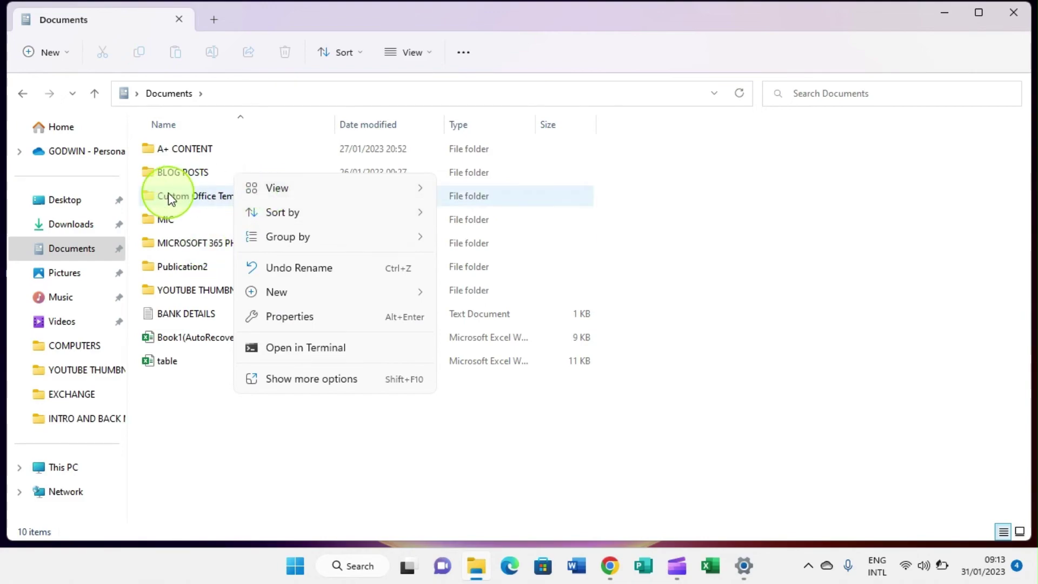
{"action": "left_click", "coordinate": [198, 176]}
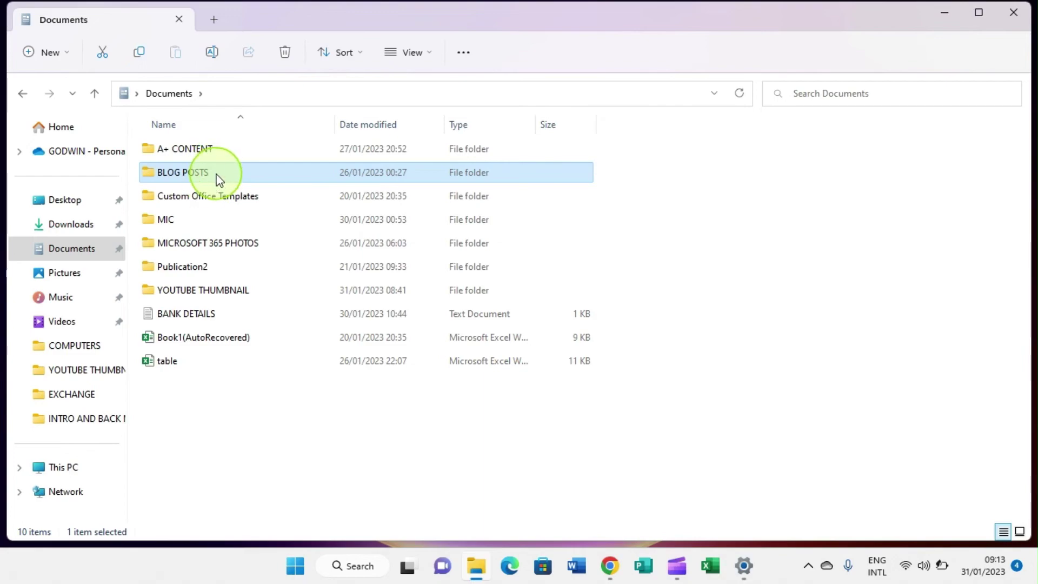
{"action": "right_click", "coordinate": [218, 172]}
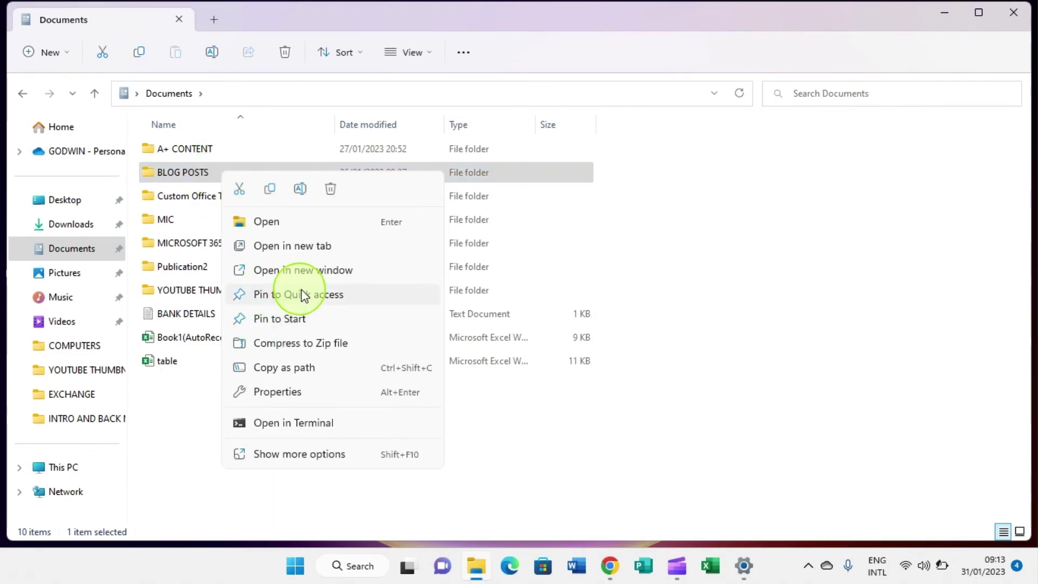
{"action": "left_click", "coordinate": [264, 295]}
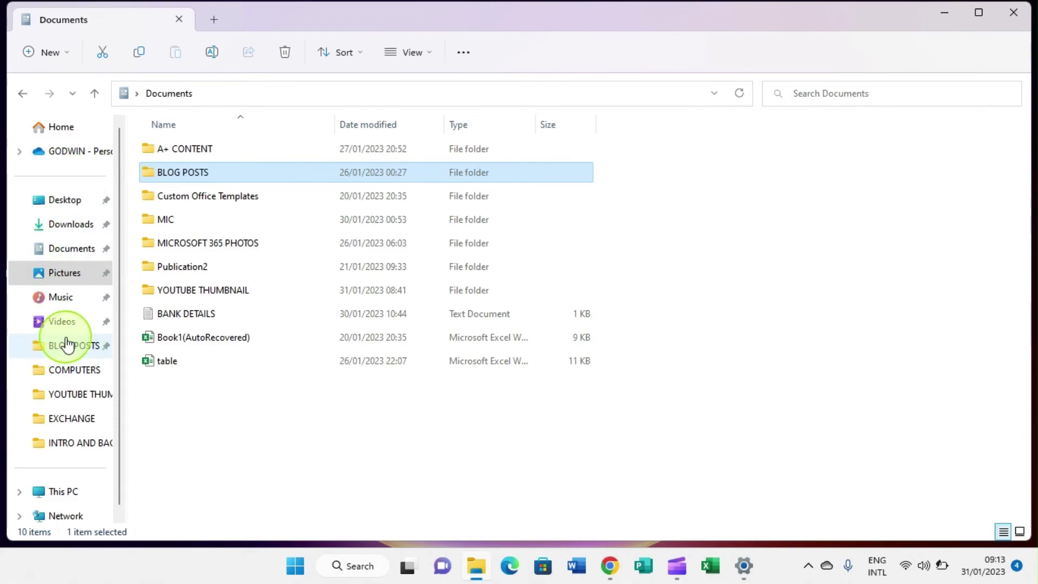
{"action": "left_click", "coordinate": [1022, 13]}
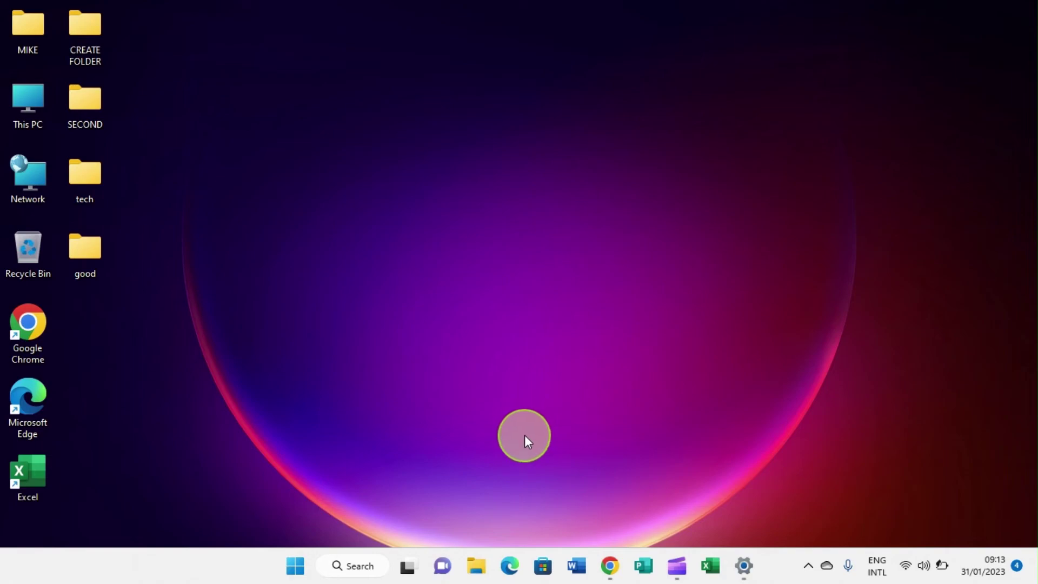
- Search Windows for "paint", launch the Paint app and close it again
{"action": "left_click", "coordinate": [366, 574]}
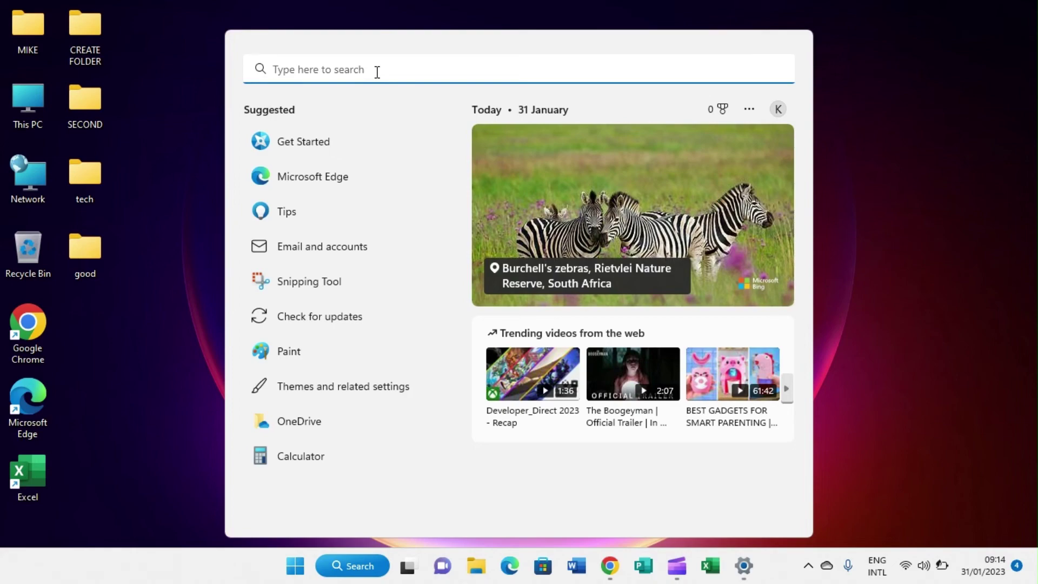
{"action": "type", "text": "paint"}
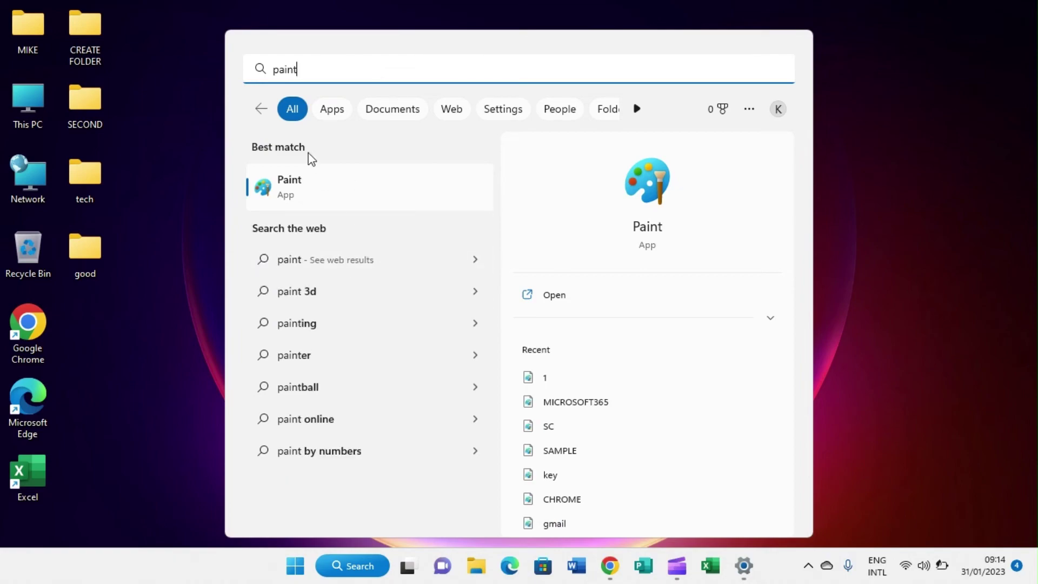
{"action": "left_click", "coordinate": [297, 189]}
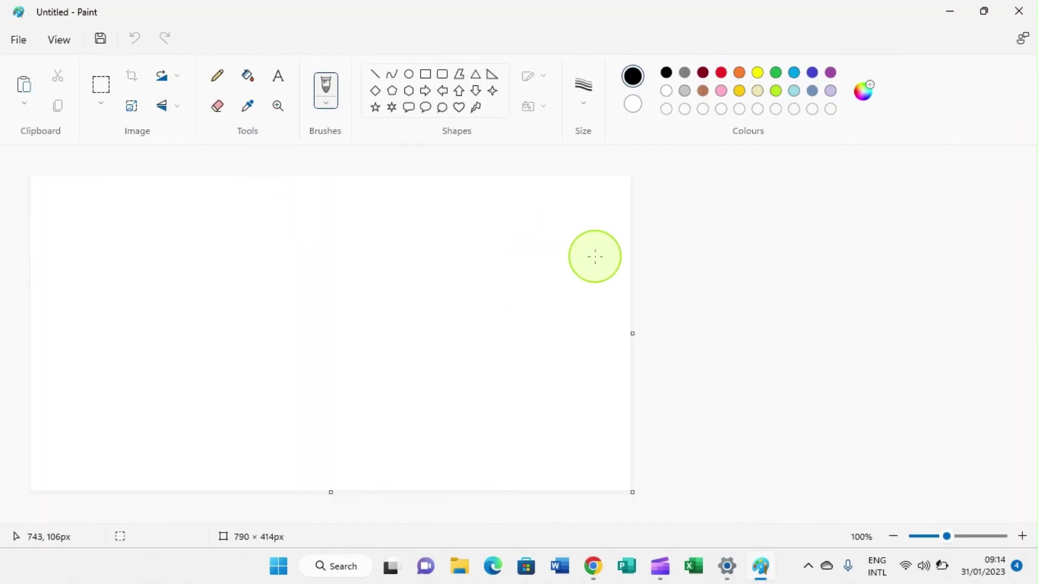
{"action": "left_click", "coordinate": [1020, 11]}
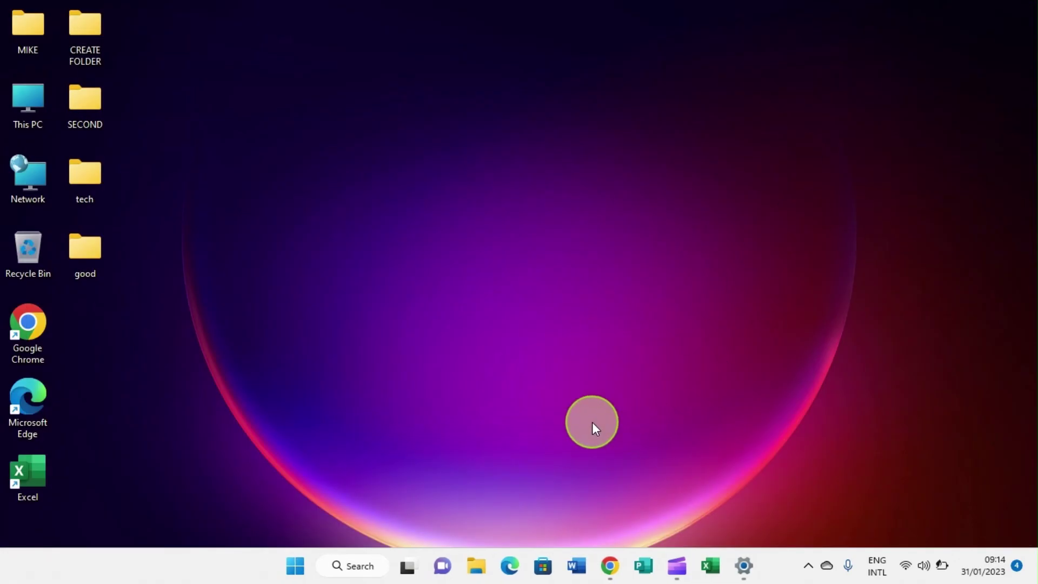
- Look through the complete alphabetical list of installed apps in the Start menu and close the menu
{"action": "left_click", "coordinate": [296, 567]}
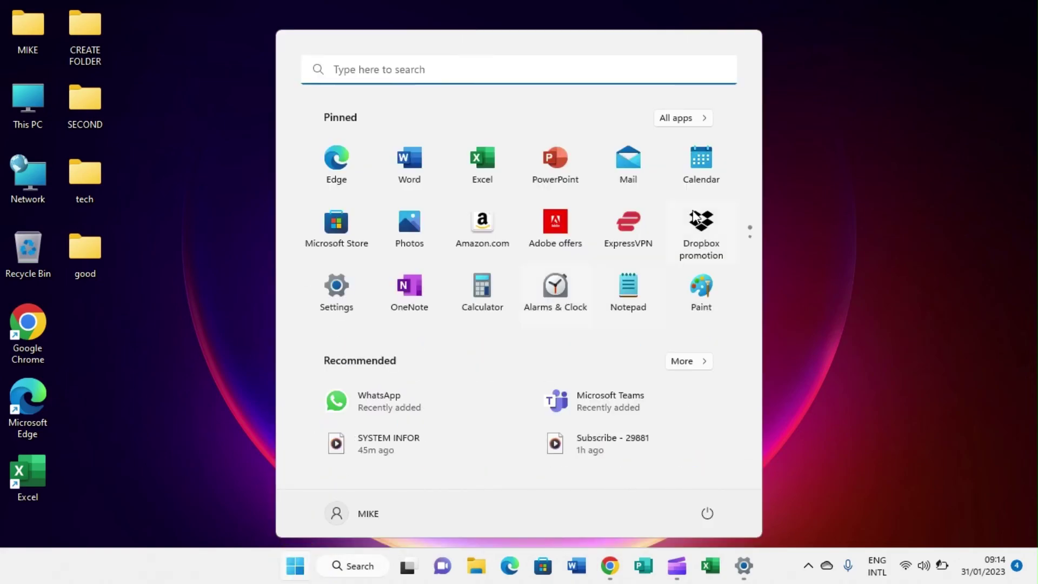
{"action": "left_click", "coordinate": [683, 118]}
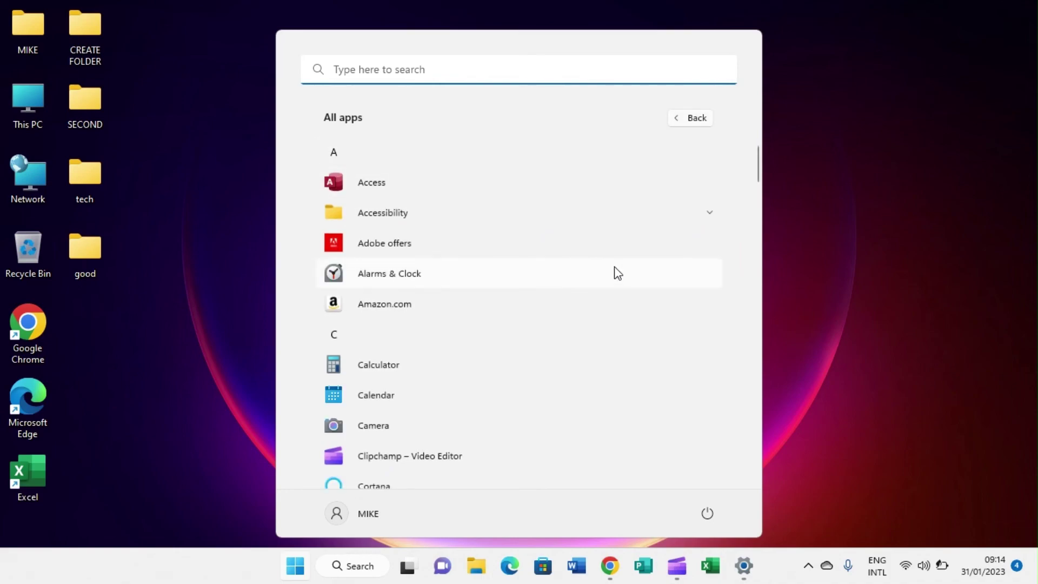
{"action": "scroll", "coordinate": [614, 272], "scroll_direction": "down", "scroll_amount": 3}
{"action": "scroll", "coordinate": [616, 272], "scroll_direction": "down", "scroll_amount": 10}
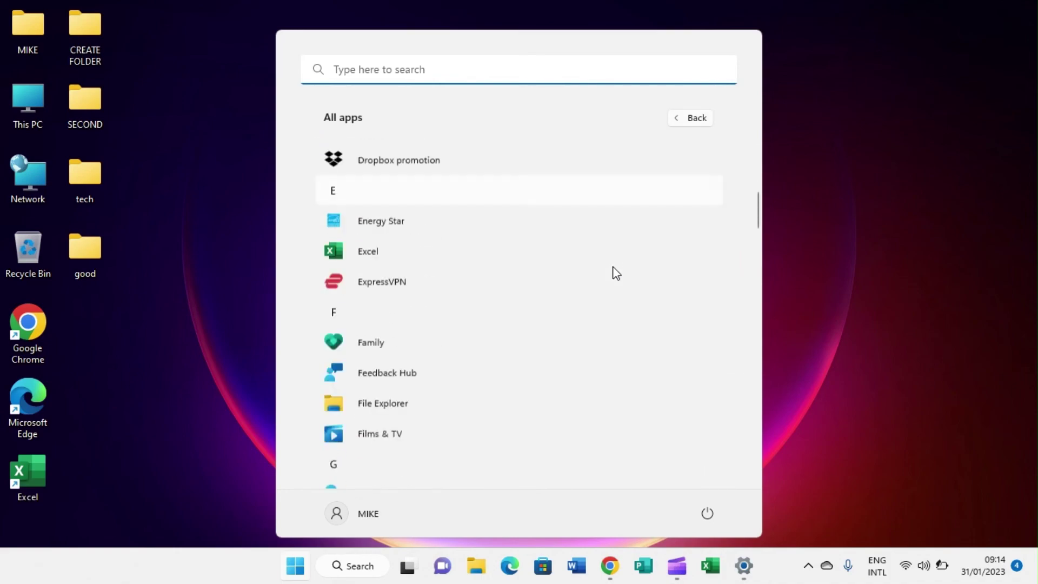
{"action": "scroll", "coordinate": [616, 272], "scroll_direction": "down", "scroll_amount": 10}
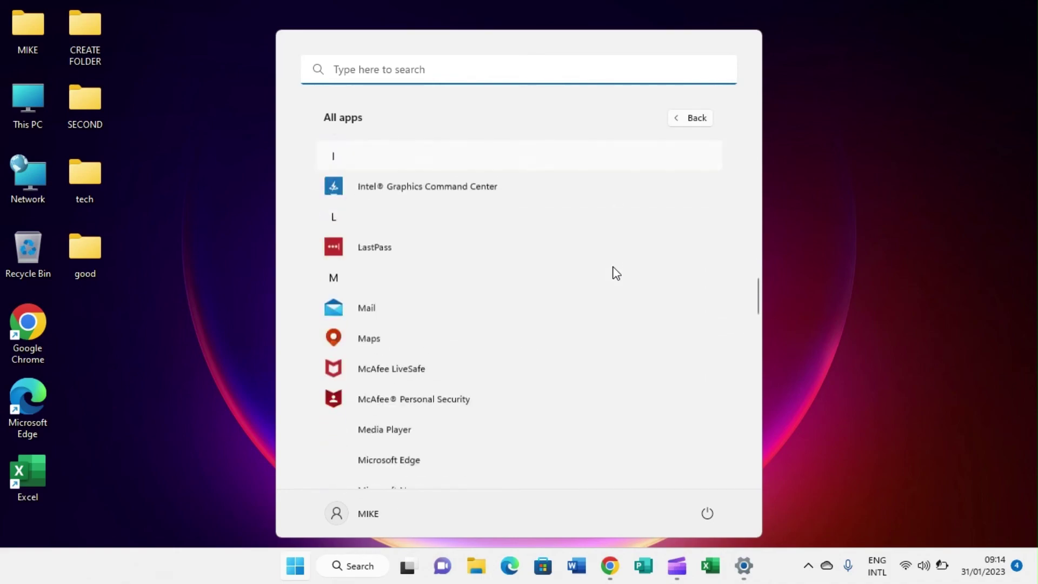
{"action": "scroll", "coordinate": [616, 272], "scroll_direction": "down", "scroll_amount": 10}
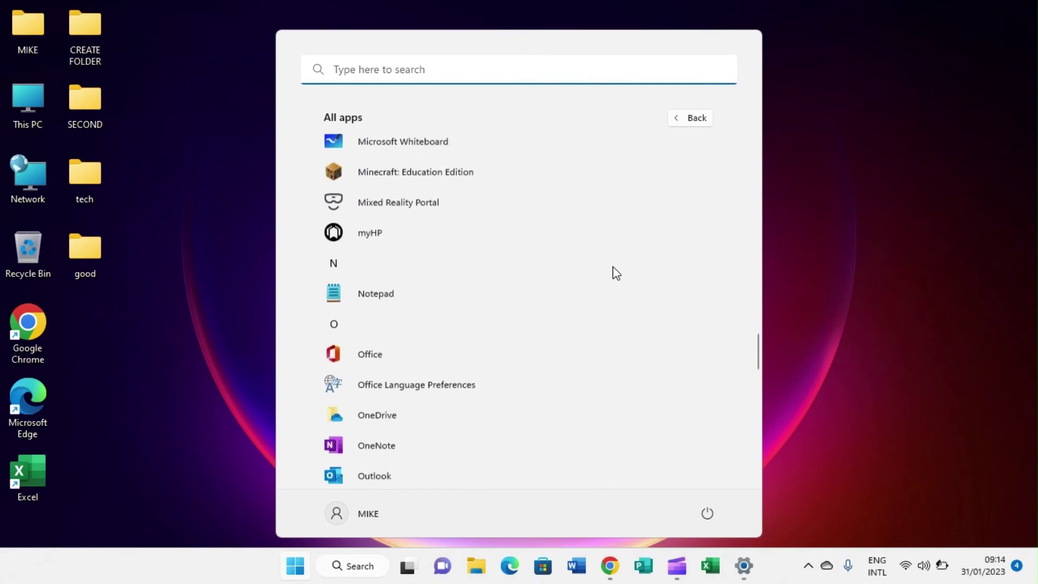
{"action": "scroll", "coordinate": [616, 272], "scroll_direction": "down", "scroll_amount": 10}
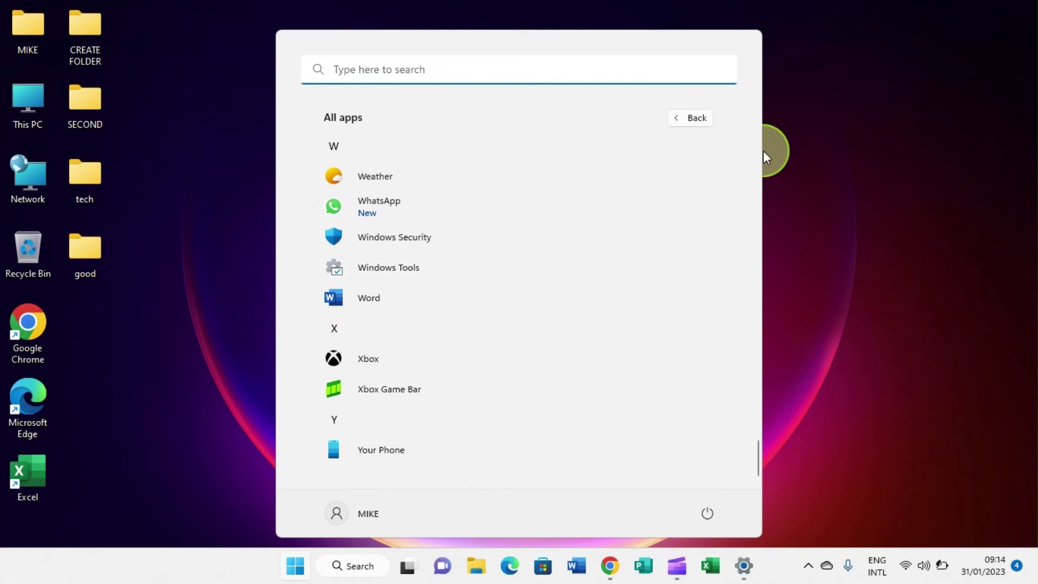
{"action": "left_click", "coordinate": [793, 176]}
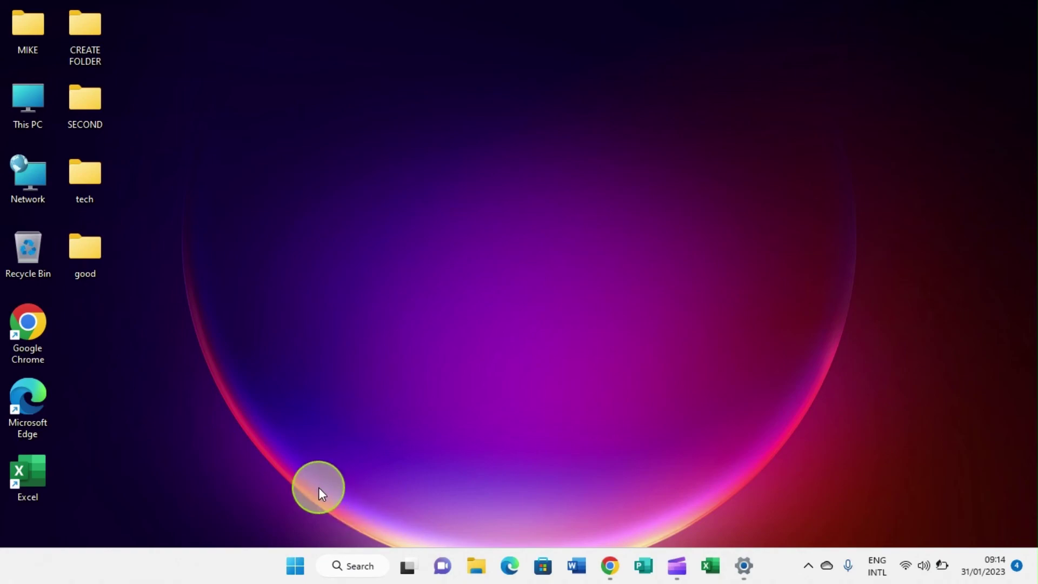
- Open the Settings app from the apps pinned to Start
{"action": "left_click", "coordinate": [296, 567]}
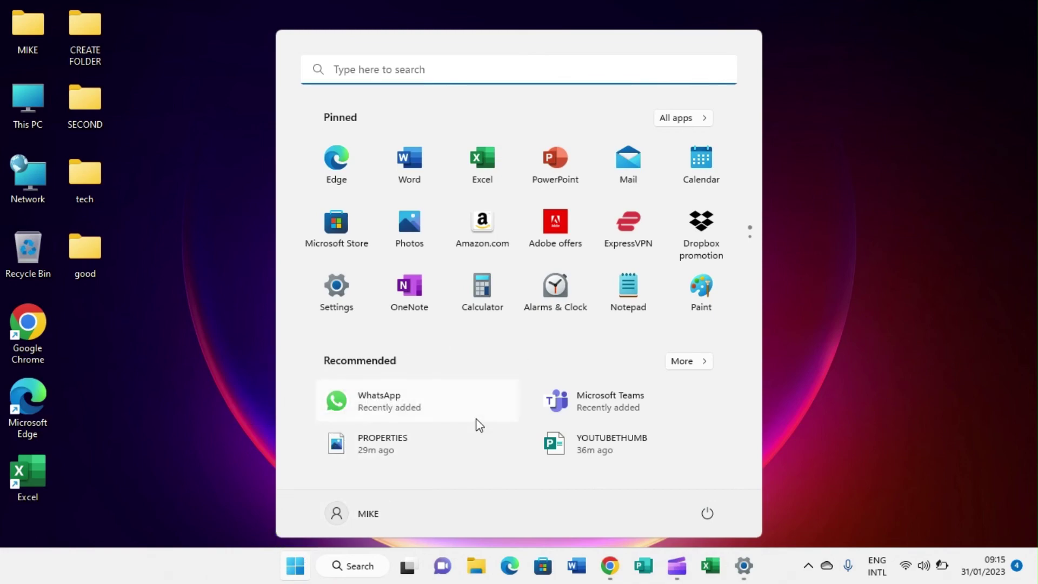
{"action": "left_click", "coordinate": [339, 291]}
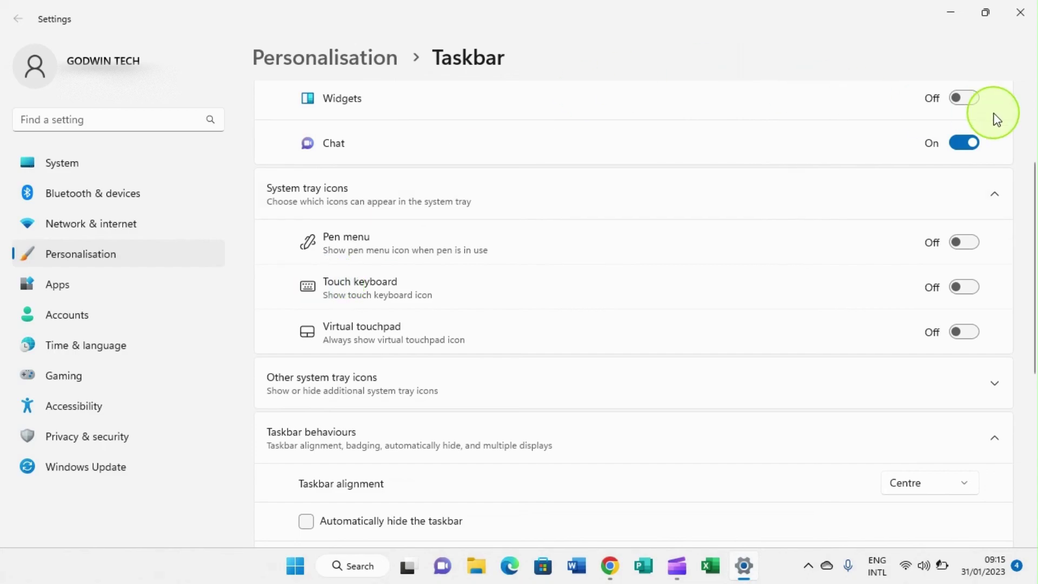
- Close the Settings window and bring up Windows Search to view its recent and suggested apps
{"action": "left_click", "coordinate": [1022, 16]}
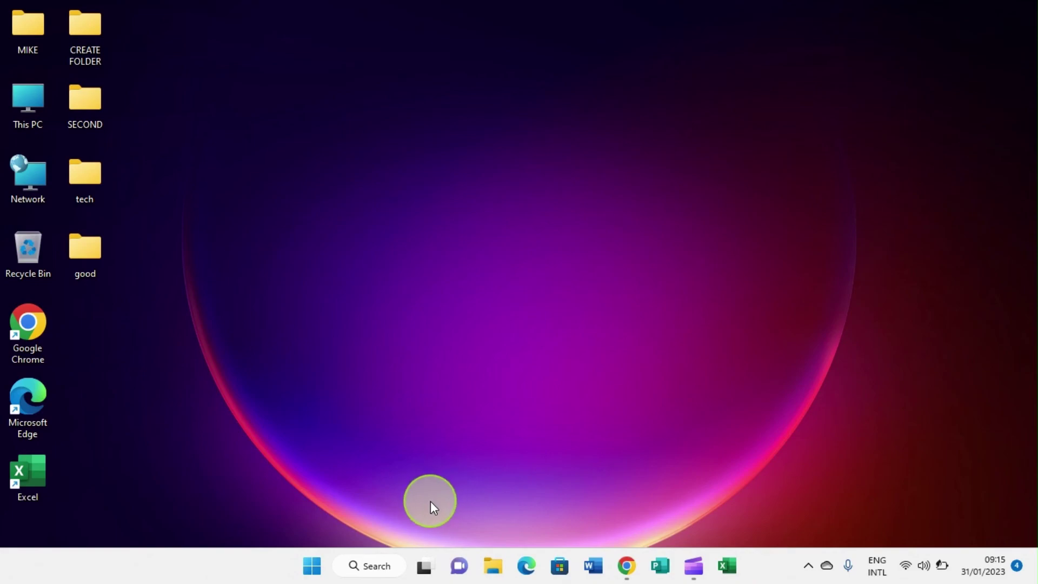
{"action": "left_click", "coordinate": [381, 568]}
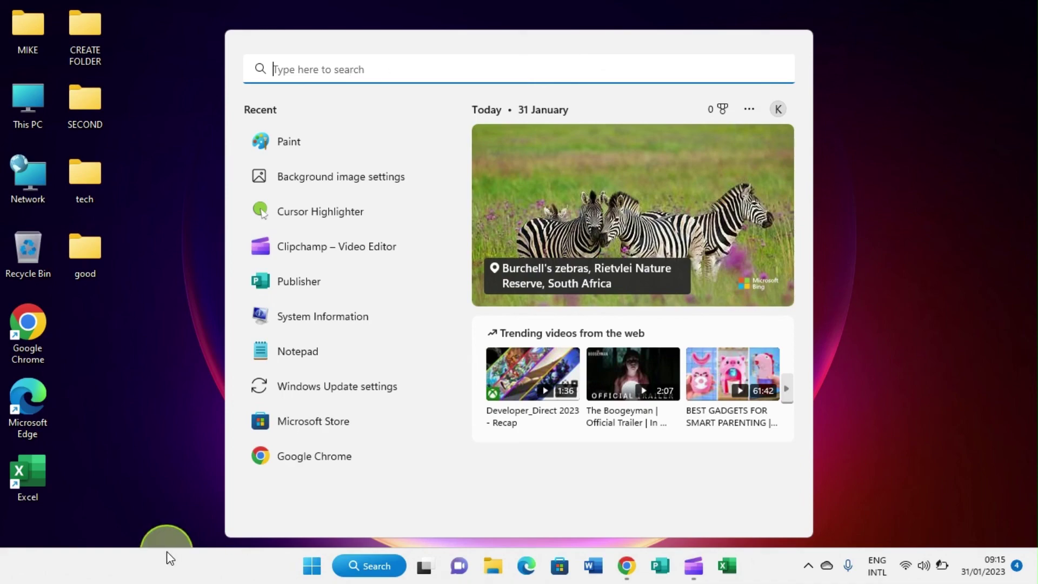
{"action": "left_click", "coordinate": [376, 581]}
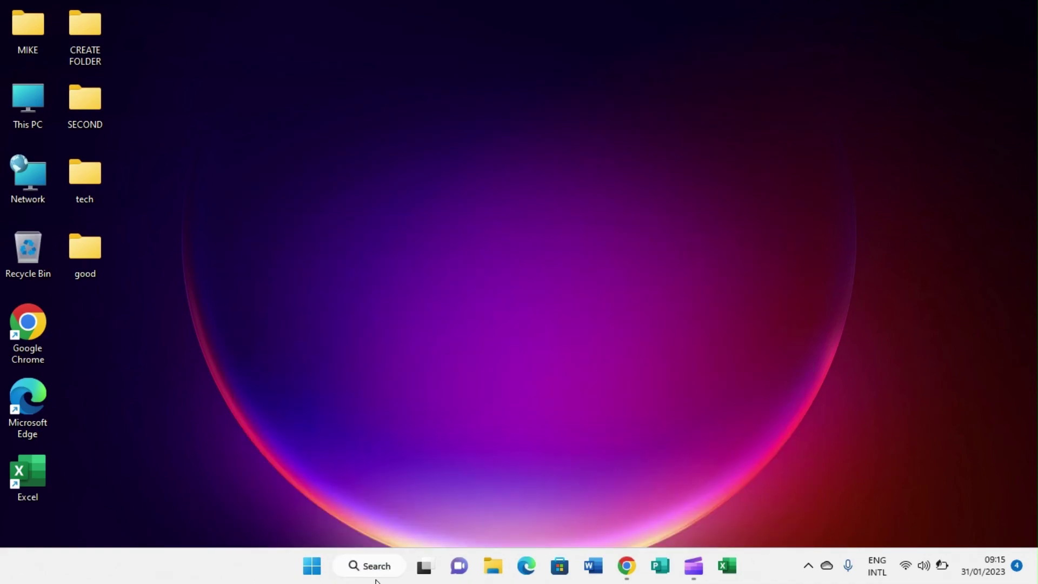
{"action": "left_click", "coordinate": [376, 581]}
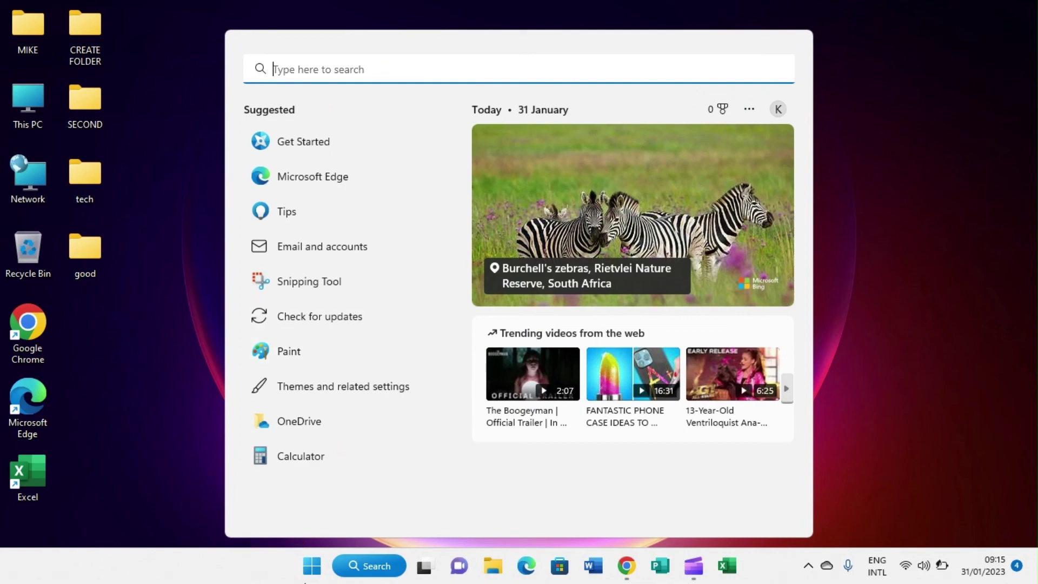
- Uninstall WhatsApp from the complete list of installed apps in Start, confirm the removal and close Start
{"action": "left_click", "coordinate": [312, 566]}
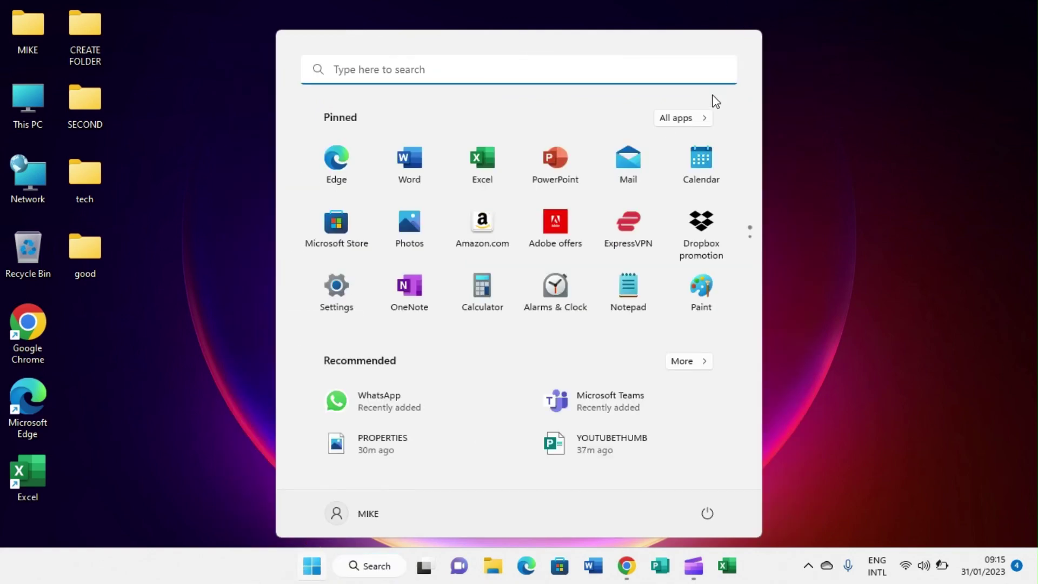
{"action": "left_click", "coordinate": [682, 118]}
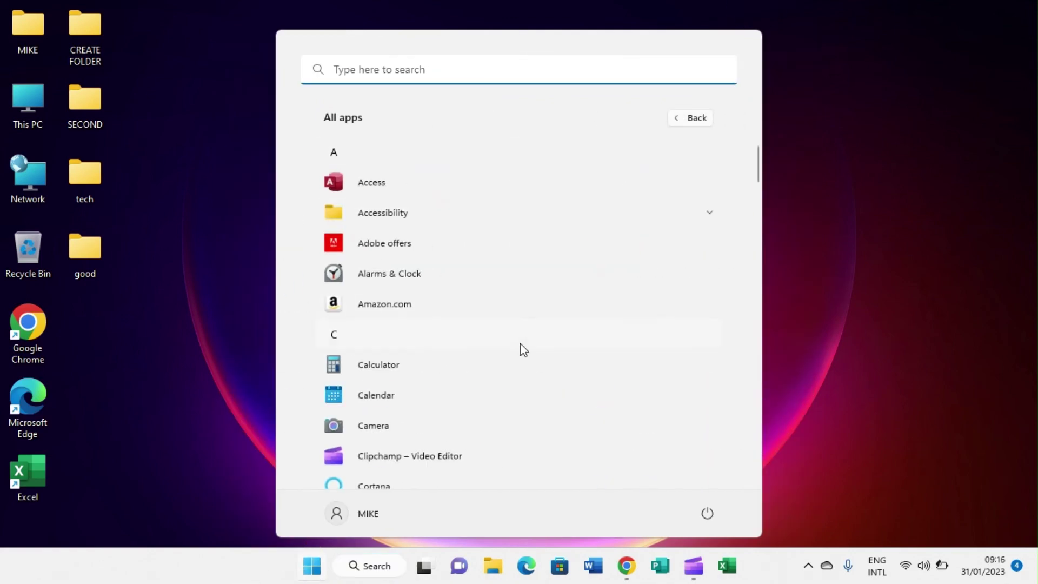
{"action": "scroll", "coordinate": [464, 375], "scroll_direction": "down", "scroll_amount": 5}
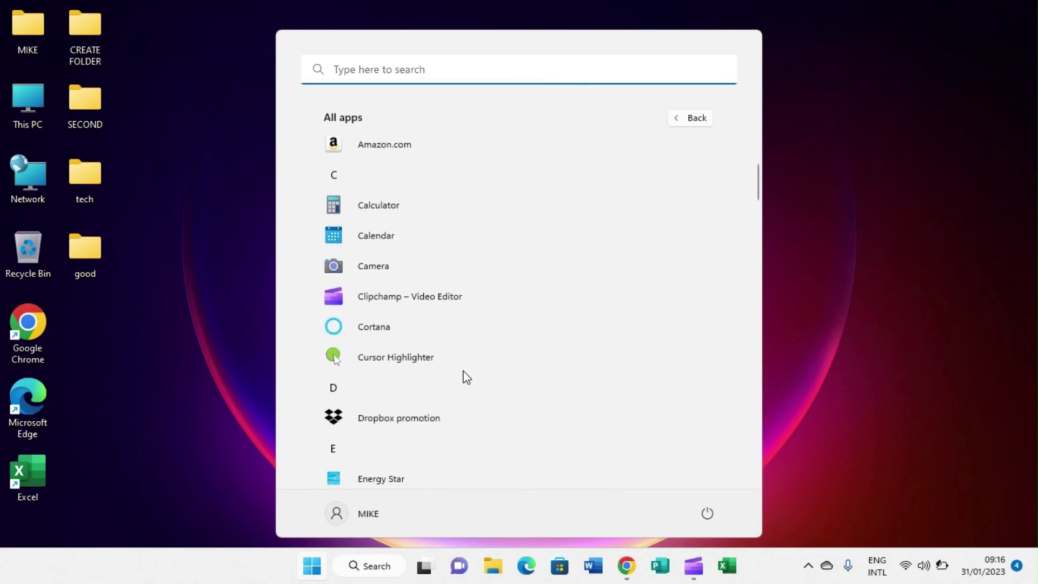
{"action": "scroll", "coordinate": [466, 377], "scroll_direction": "down", "scroll_amount": 5}
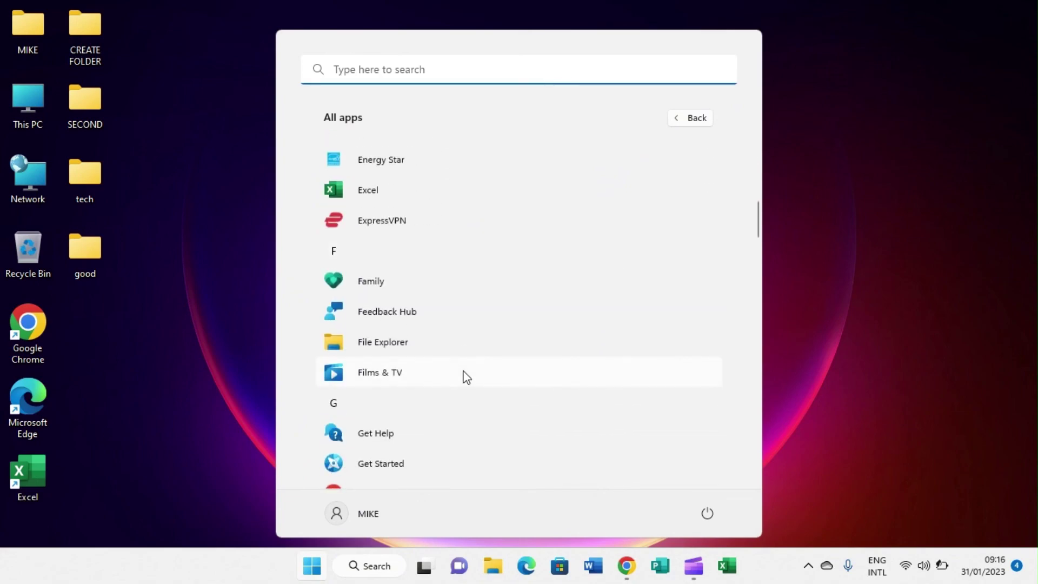
{"action": "scroll", "coordinate": [466, 377], "scroll_direction": "down", "scroll_amount": 4}
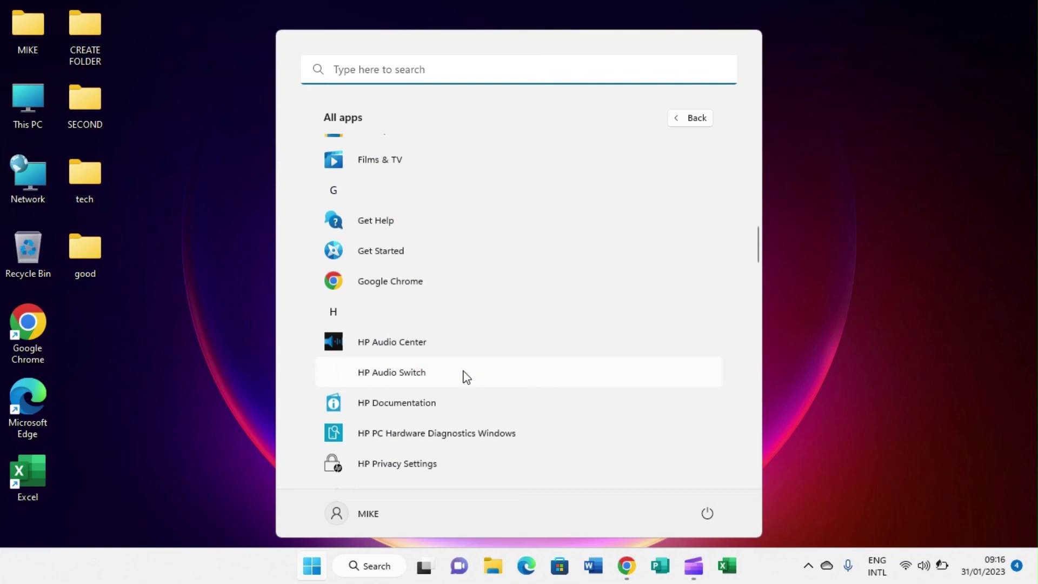
{"action": "scroll", "coordinate": [466, 377], "scroll_direction": "down", "scroll_amount": 6}
{"action": "scroll", "coordinate": [466, 377], "scroll_direction": "down", "scroll_amount": 6}
{"action": "scroll", "coordinate": [466, 377], "scroll_direction": "down", "scroll_amount": 6}
{"action": "scroll", "coordinate": [466, 377], "scroll_direction": "down", "scroll_amount": 6}
{"action": "scroll", "coordinate": [466, 377], "scroll_direction": "up", "scroll_amount": 2}
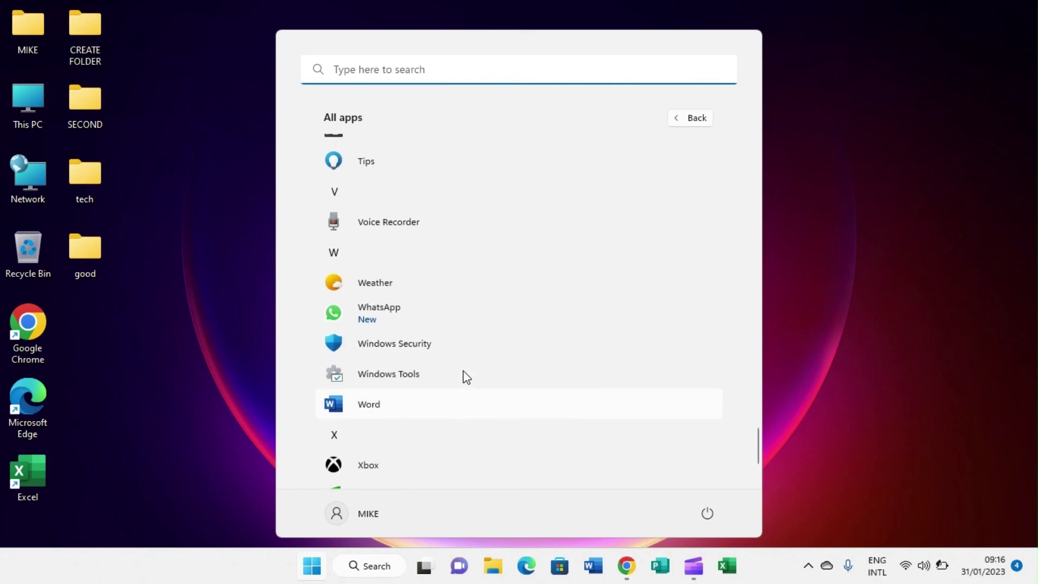
{"action": "scroll", "coordinate": [378, 327], "scroll_direction": "up", "scroll_amount": 1}
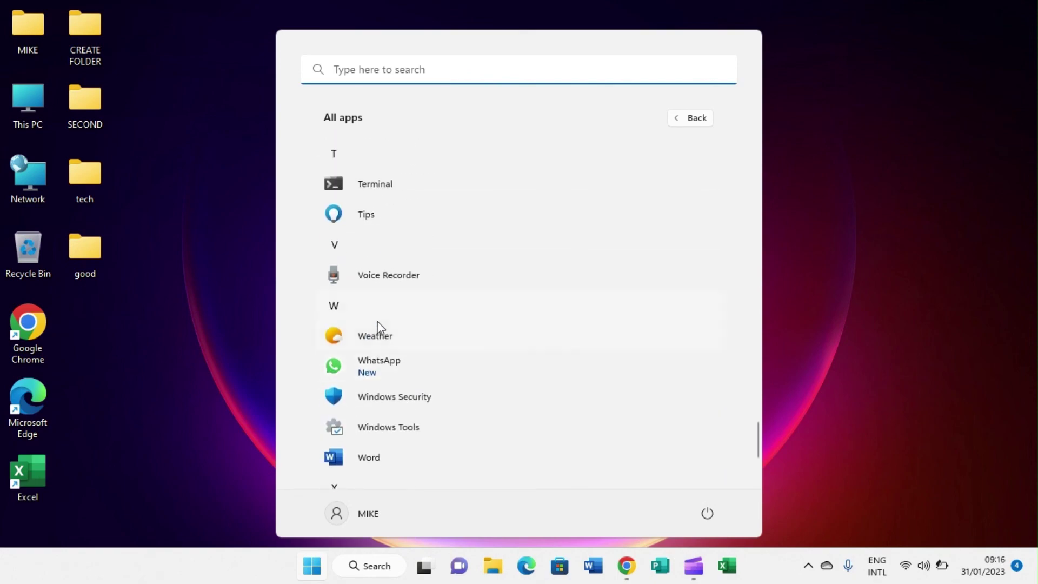
{"action": "right_click", "coordinate": [397, 372]}
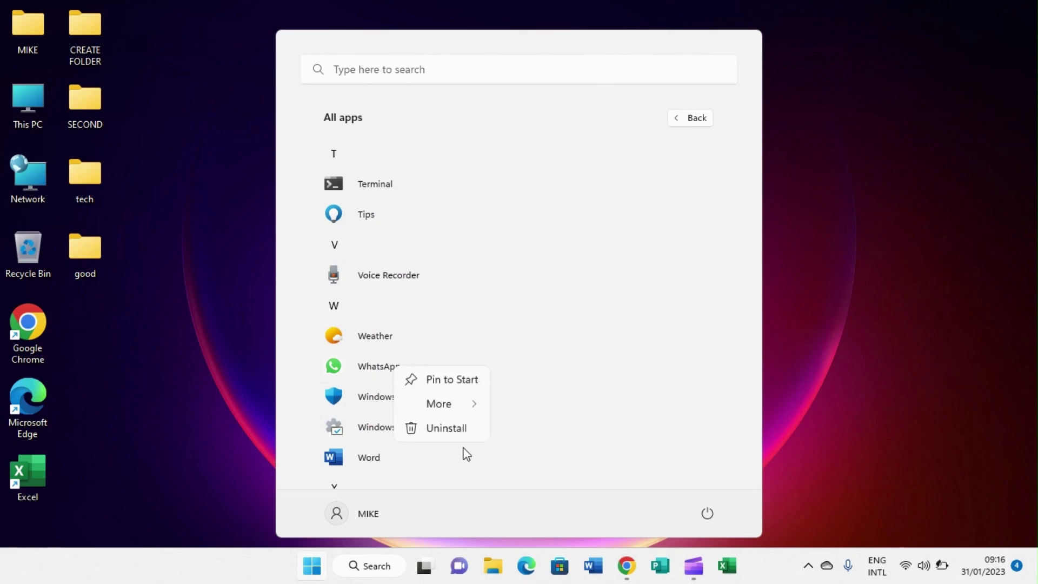
{"action": "left_click", "coordinate": [431, 427]}
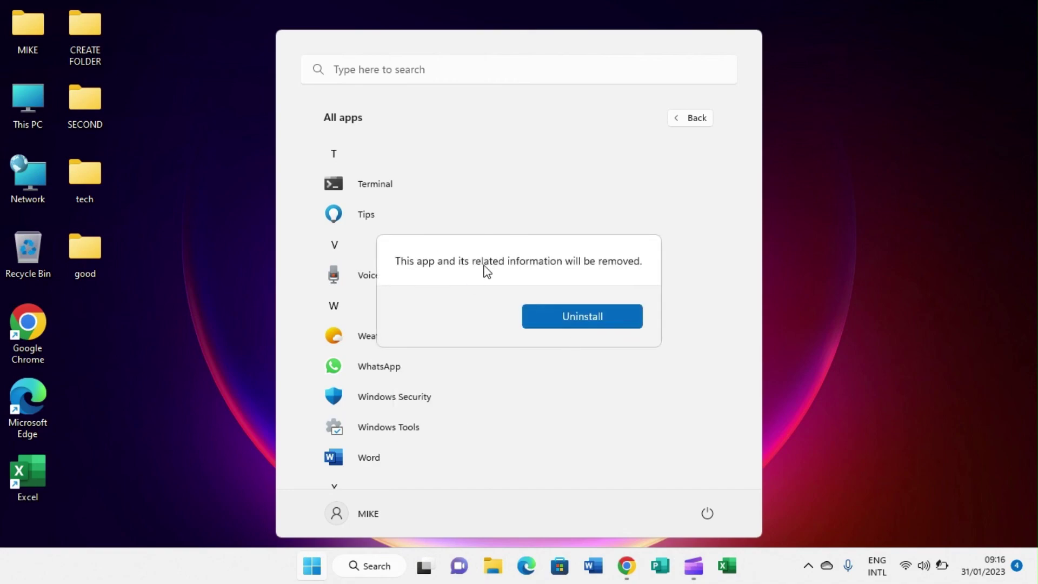
{"action": "left_click", "coordinate": [570, 327]}
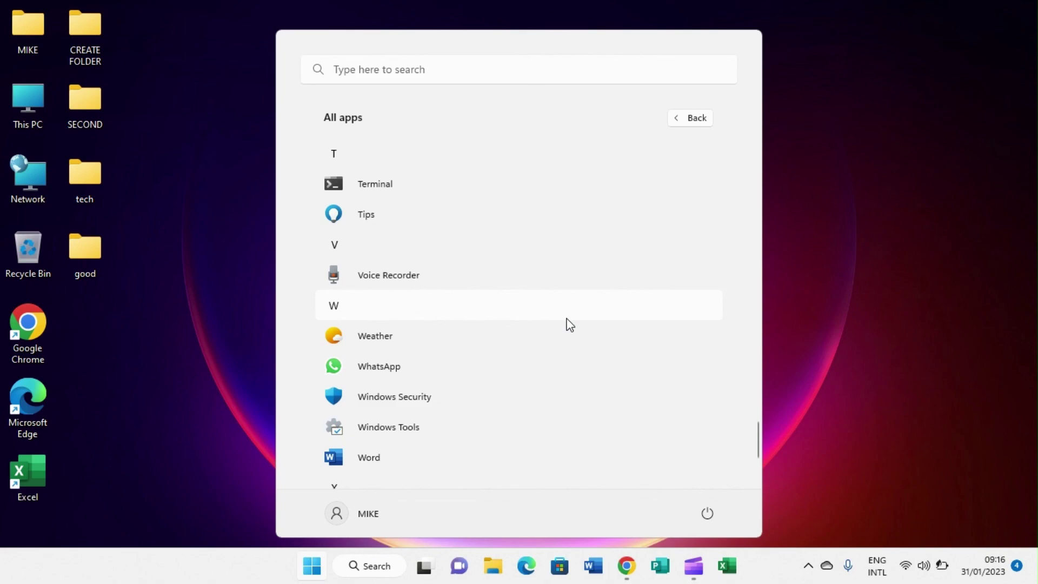
{"action": "left_click", "coordinate": [810, 239]}
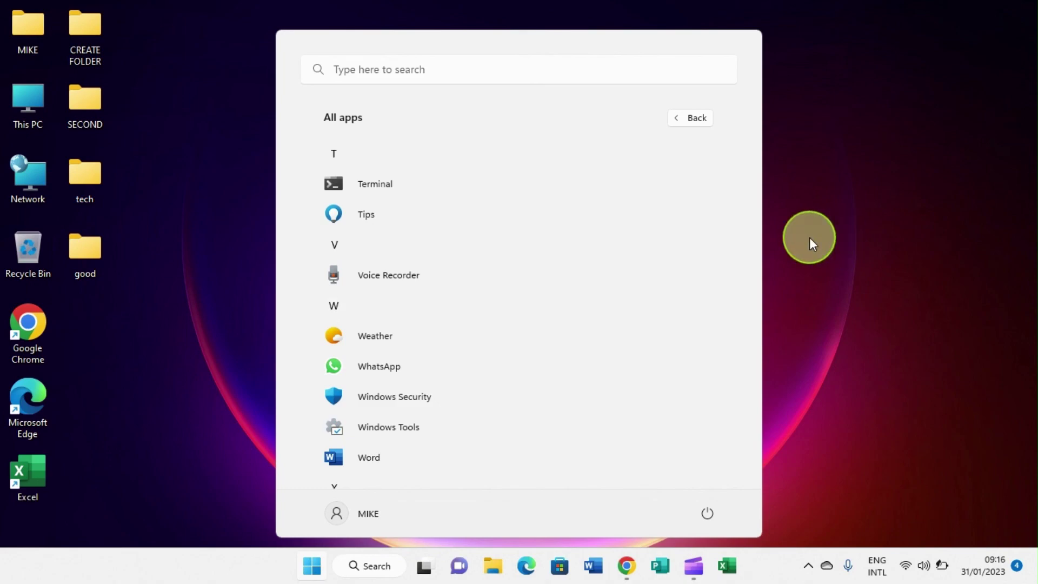
{"action": "left_click", "coordinate": [810, 238]}
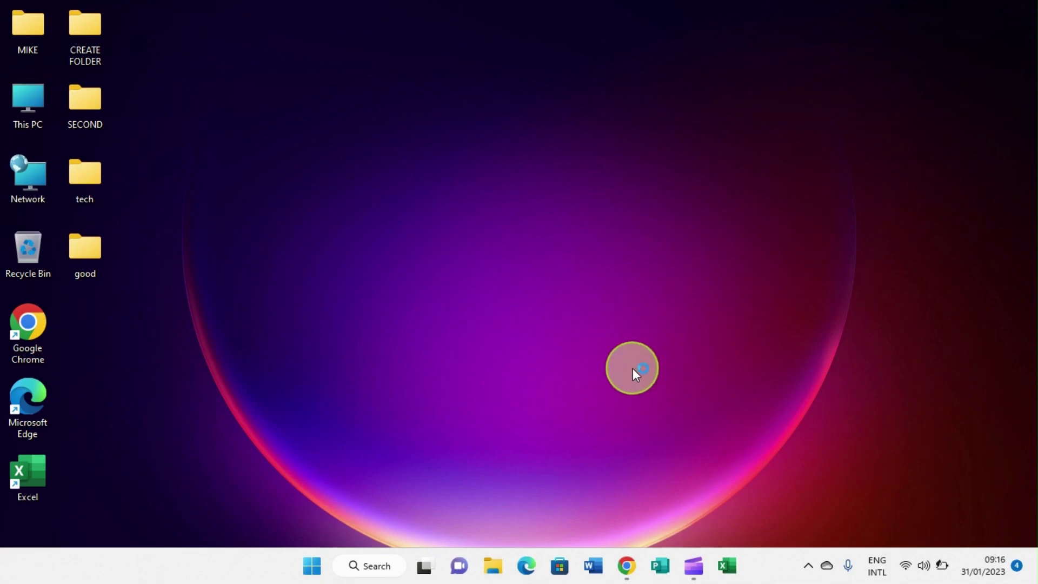